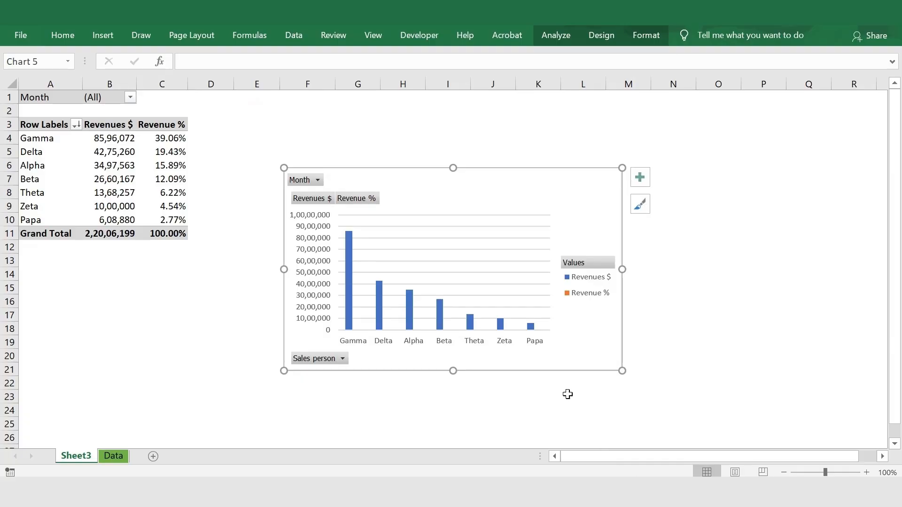
Move the pivot chart farther away from the pivot table, spanning about columns H to O, and delete its vertical value axis.
{"action": "left_click_drag", "start_coordinate": [532, 184], "coordinate": [654, 173]}
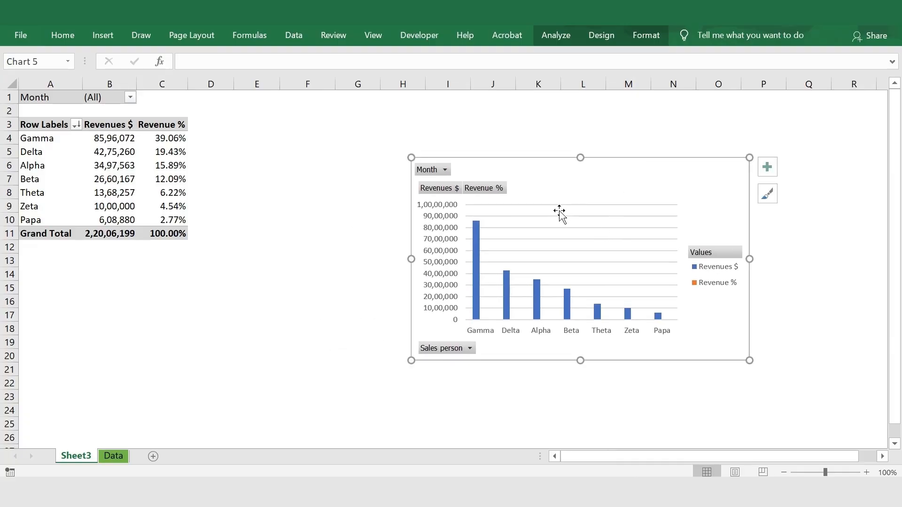
{"action": "left_click", "coordinate": [450, 247]}
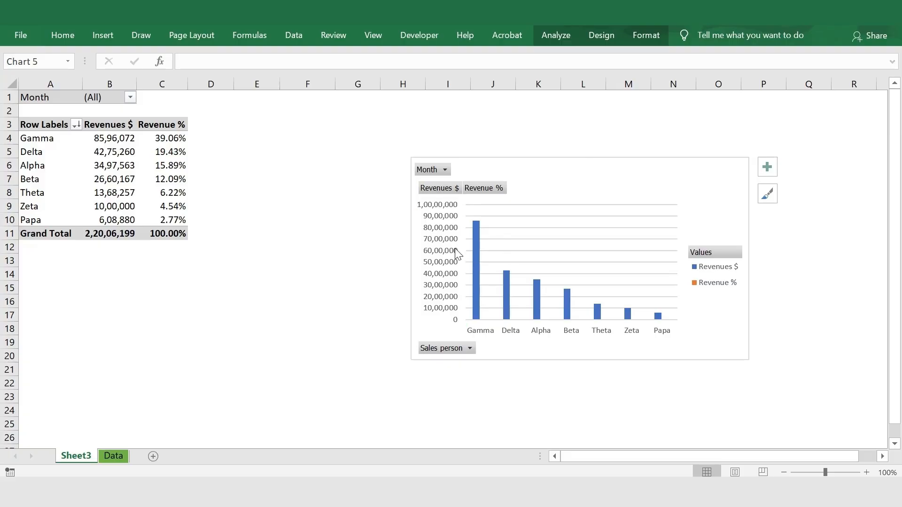
{"action": "key", "text": "Delete"}
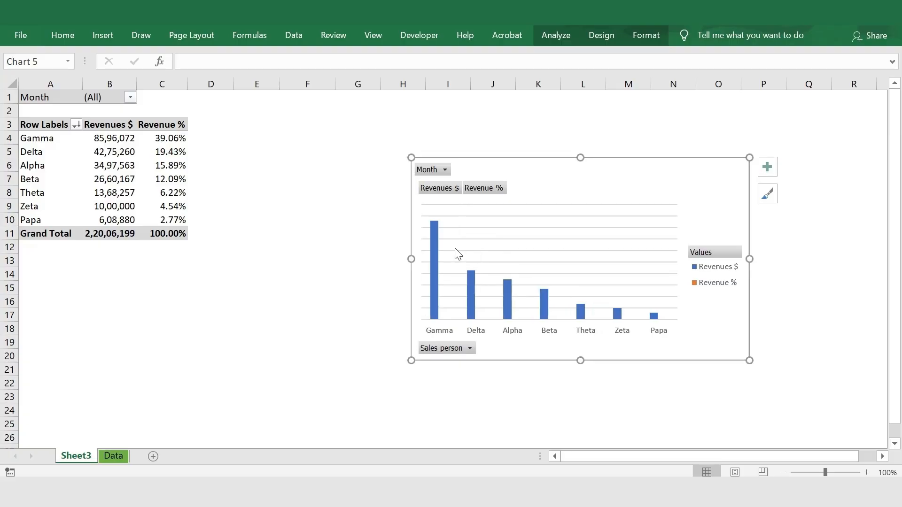
Delete the major gridlines from the pivot chart.
{"action": "left_click", "coordinate": [507, 246]}
{"action": "key", "text": "Delete"}
{"action": "key", "text": "Escape"}
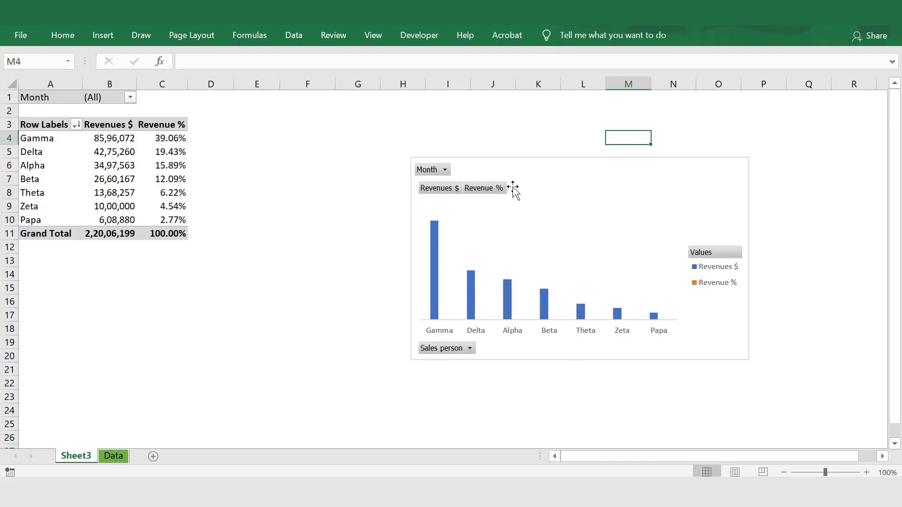
Hide all field buttons on the pivot chart and delete its legend.
{"action": "left_click", "coordinate": [505, 162]}
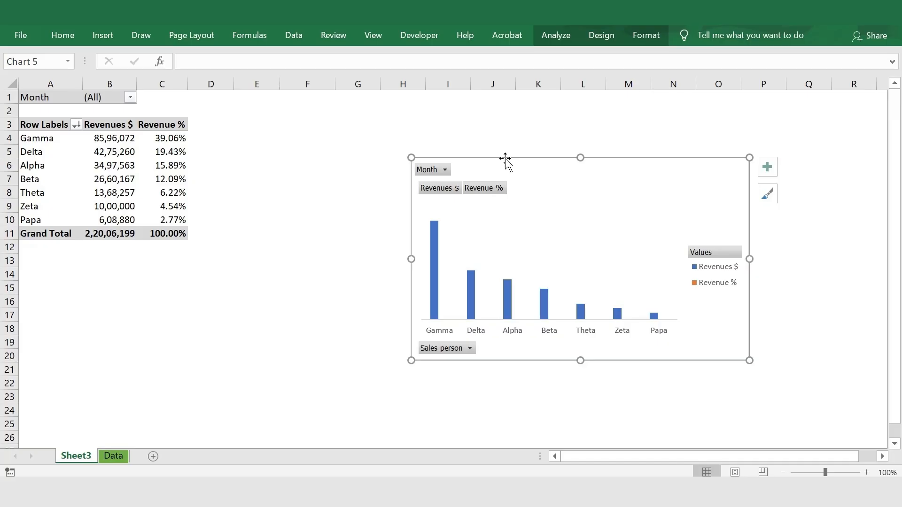
{"action": "left_click", "coordinate": [555, 38]}
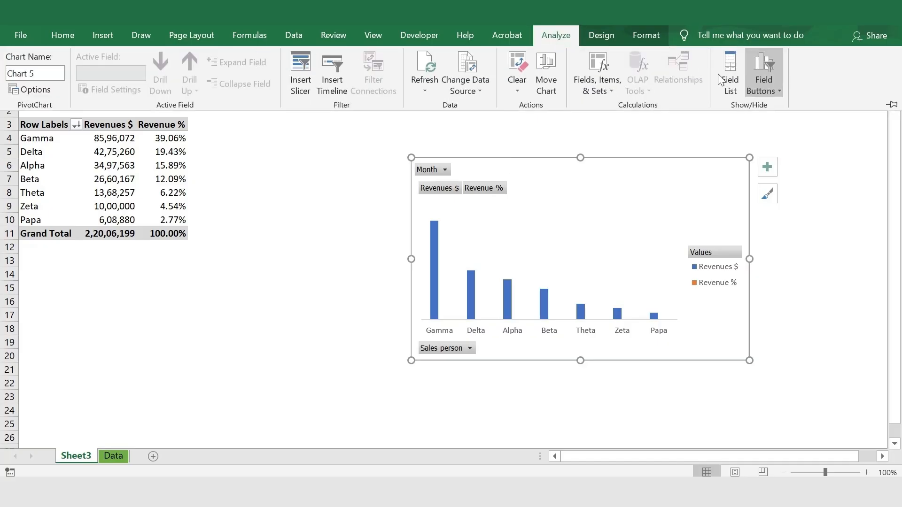
{"action": "left_click", "coordinate": [775, 91]}
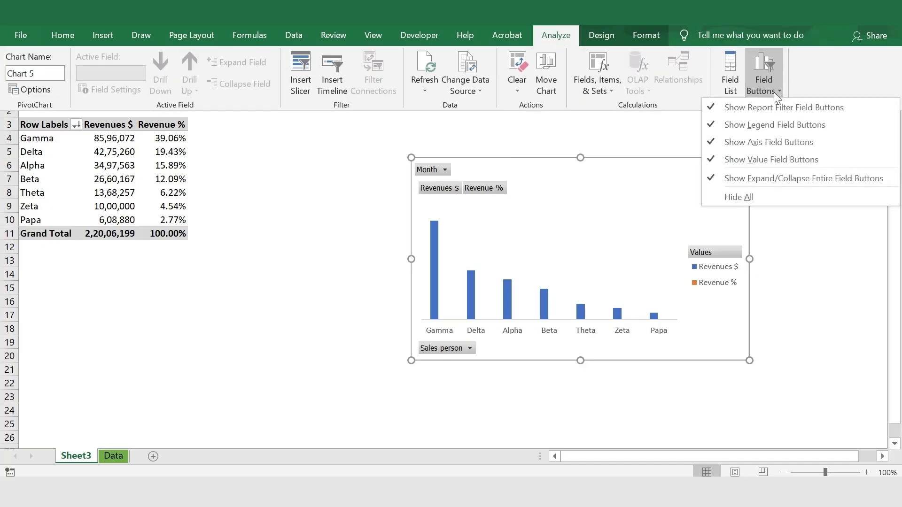
{"action": "left_click", "coordinate": [748, 197]}
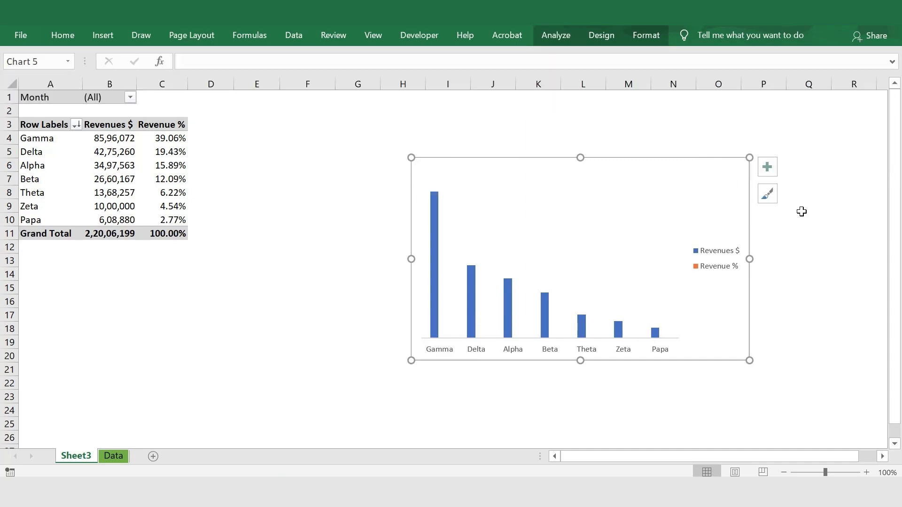
{"action": "left_click", "coordinate": [799, 208]}
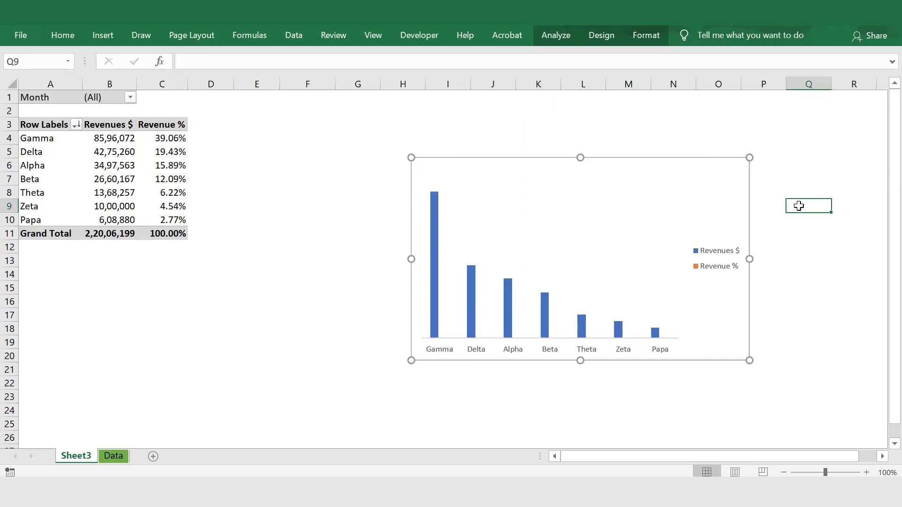
{"action": "left_click", "coordinate": [731, 254]}
{"action": "key", "text": "Delete"}
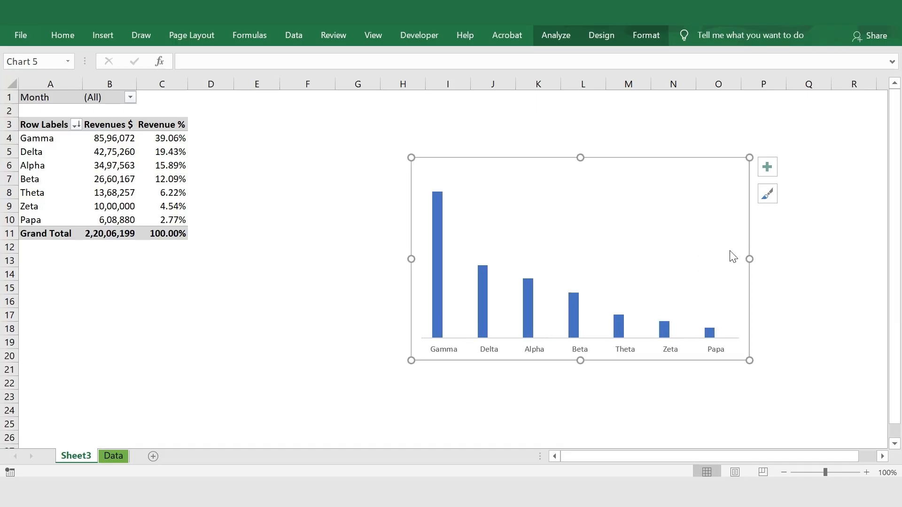
Set the gap width of the Revenues $ column series to 50% and close the series formatting.
{"action": "right_click", "coordinate": [437, 229]}
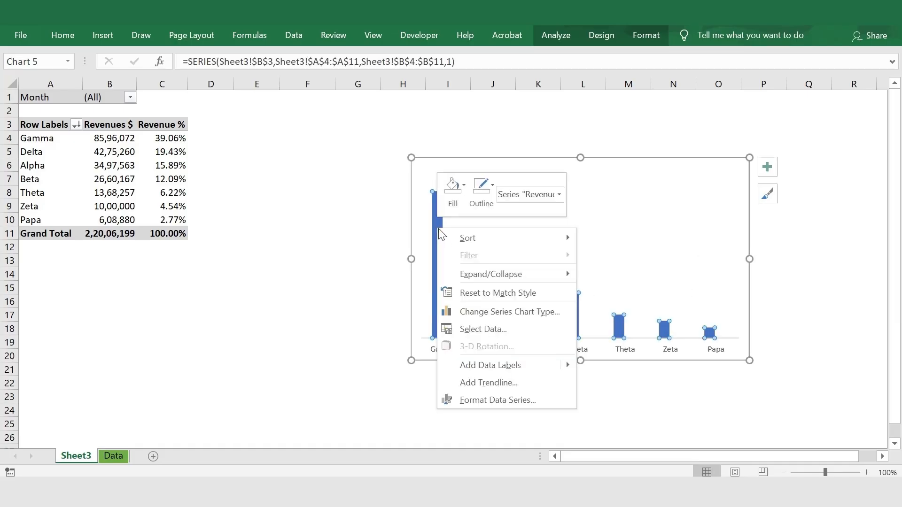
{"action": "left_click", "coordinate": [481, 404]}
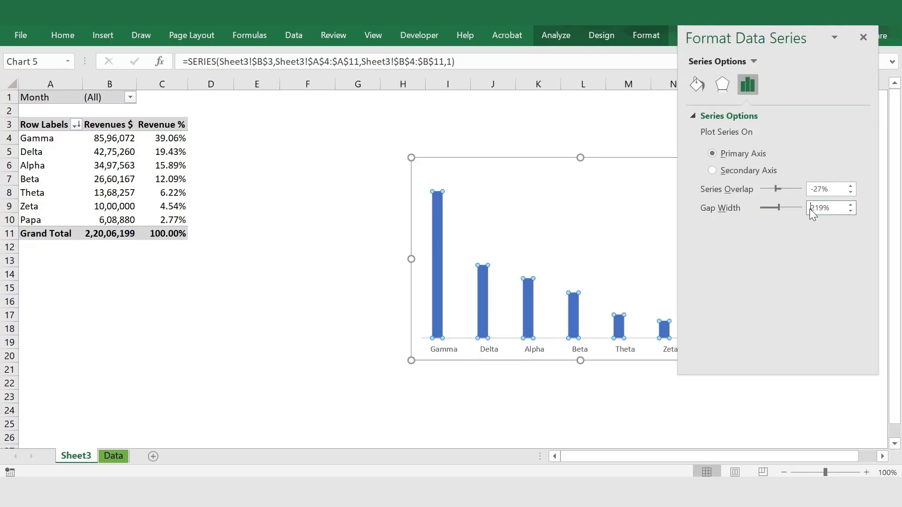
{"action": "left_click_drag", "start_coordinate": [824, 208], "coordinate": [810, 207]}
{"action": "key", "text": "Return"}
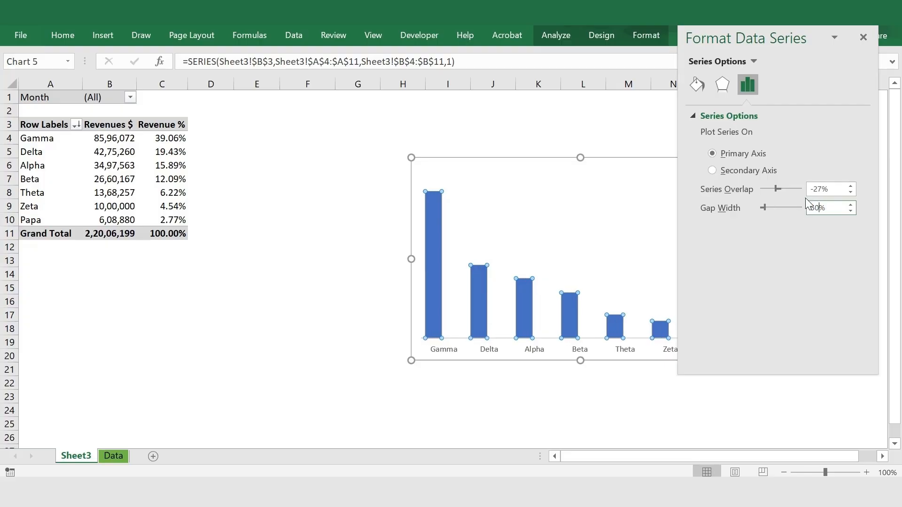
{"action": "left_click", "coordinate": [369, 214]}
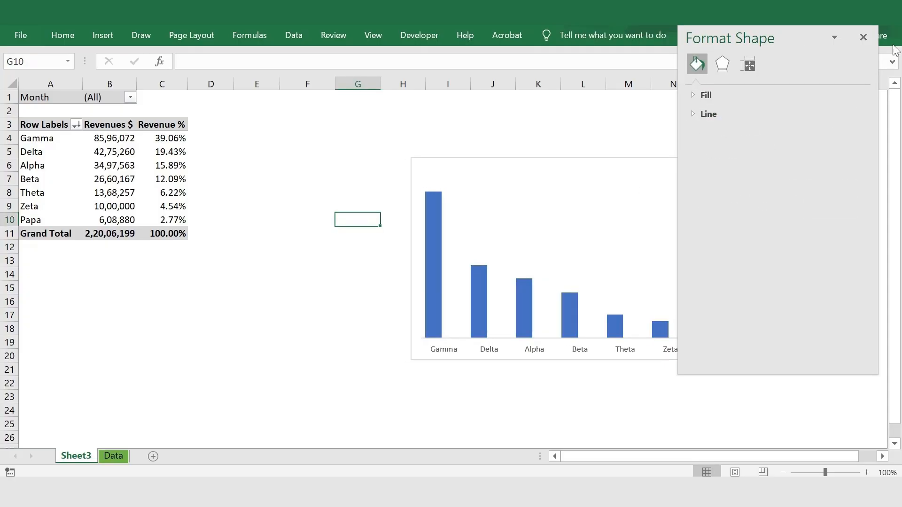
{"action": "left_click", "coordinate": [864, 37]}
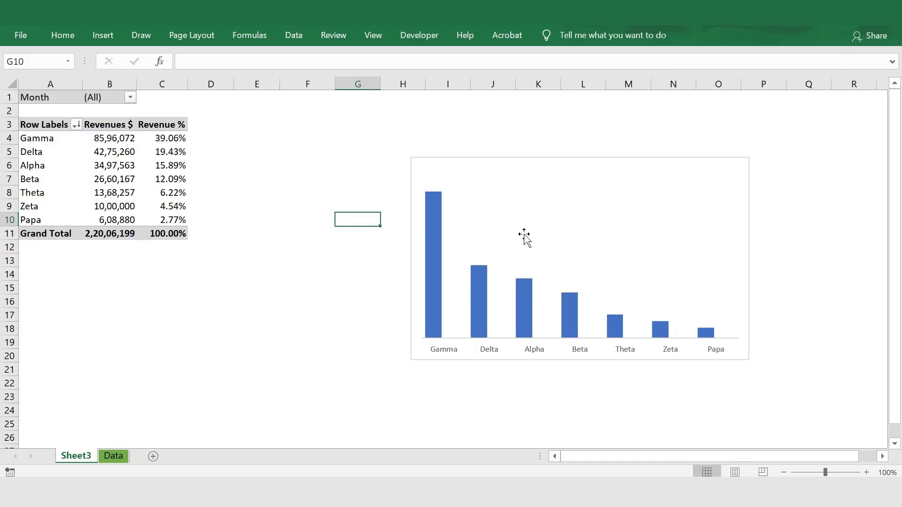
Add data labels to the Revenues $ columns of the pivot chart.
{"action": "right_click", "coordinate": [434, 227]}
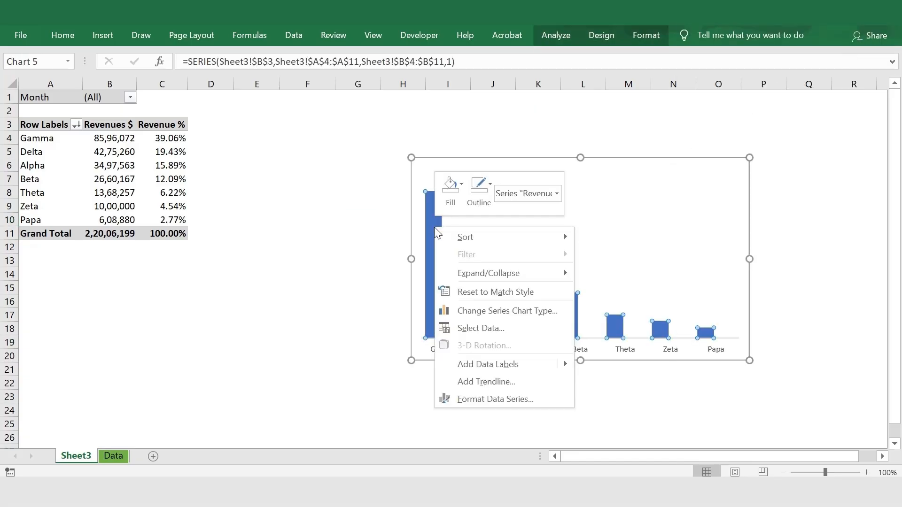
{"action": "left_click", "coordinate": [472, 365]}
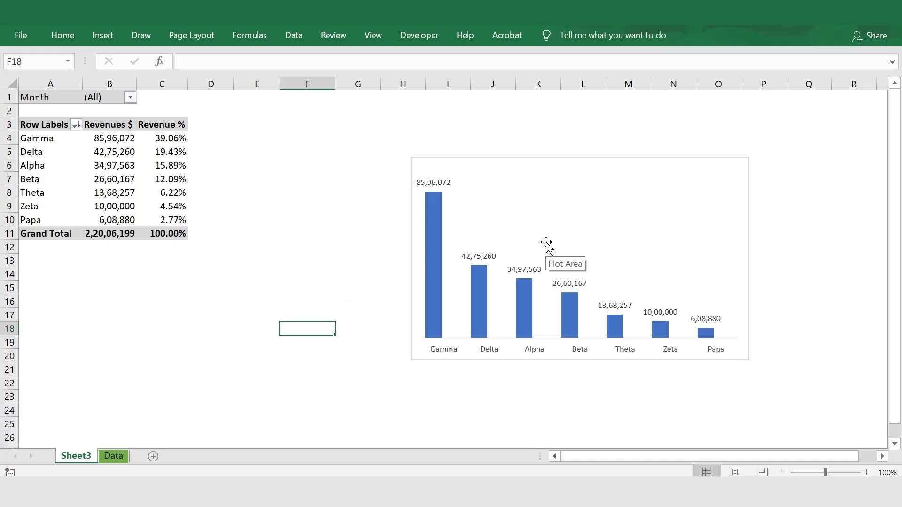
{"action": "left_click", "coordinate": [502, 161]}
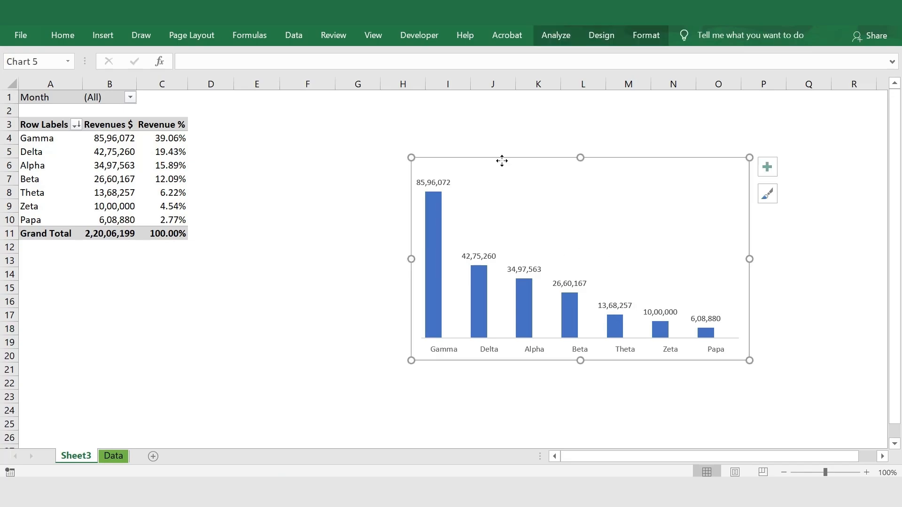
{"action": "left_click", "coordinate": [284, 182]}
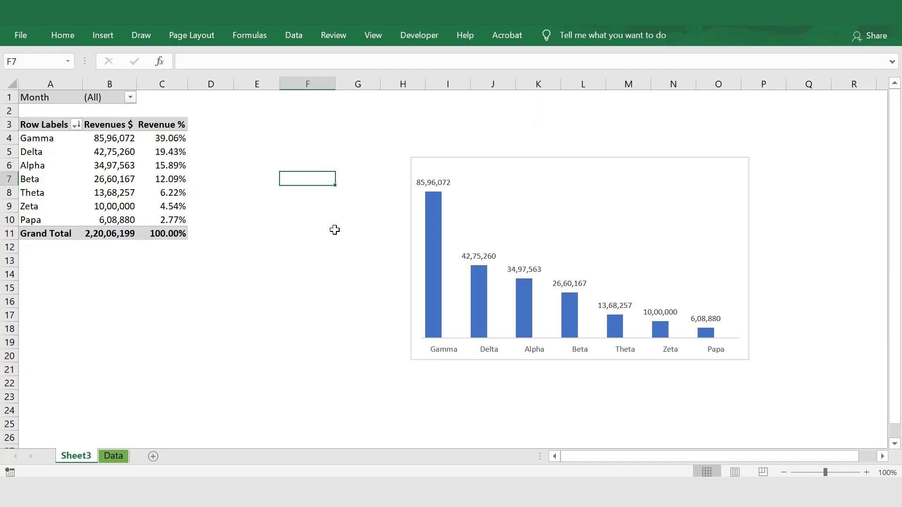
{"action": "left_click", "coordinate": [425, 164]}
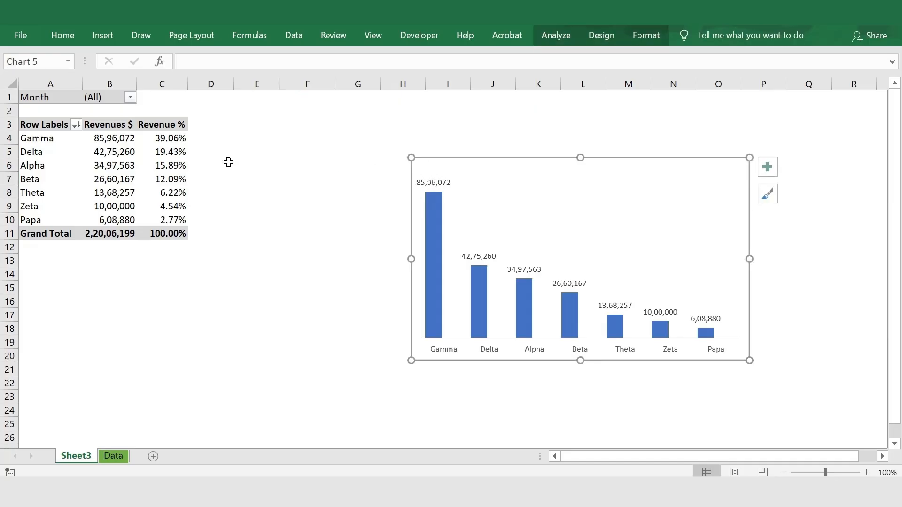
Insert a slicer for the Region field of the pivot table and place it beside the chart, between the table and the columns.
{"action": "left_click", "coordinate": [131, 153]}
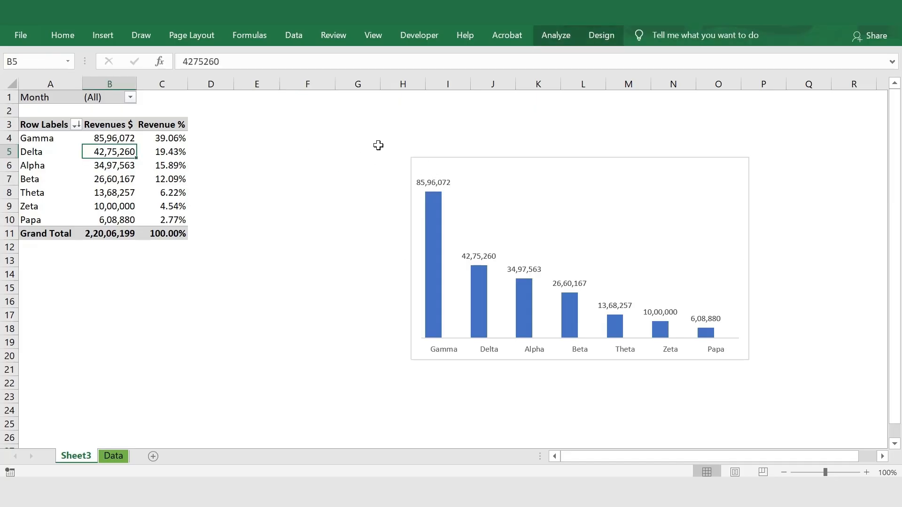
{"action": "left_click", "coordinate": [550, 35]}
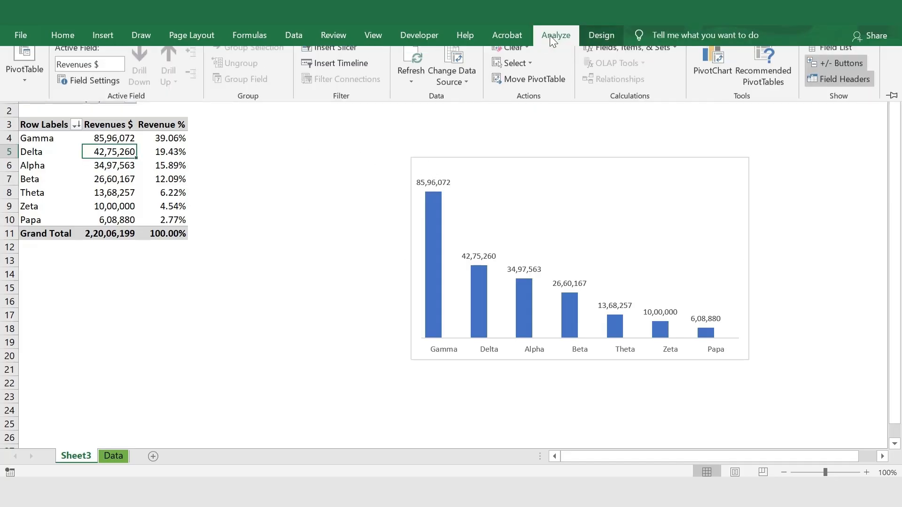
{"action": "left_click", "coordinate": [337, 59]}
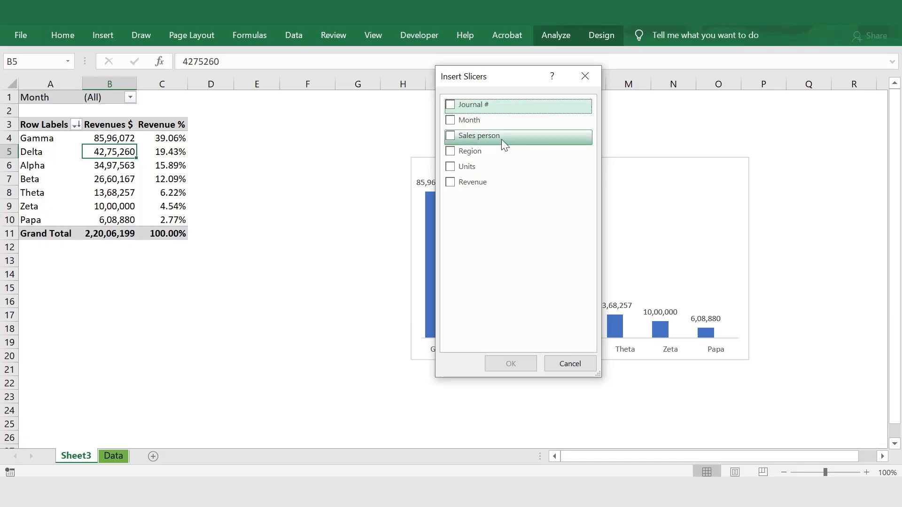
{"action": "left_click", "coordinate": [453, 154]}
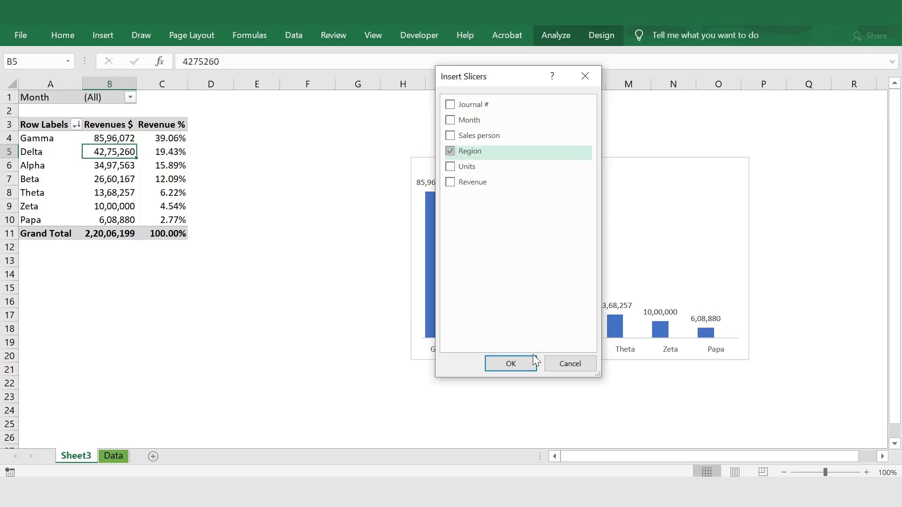
{"action": "left_click", "coordinate": [511, 363]}
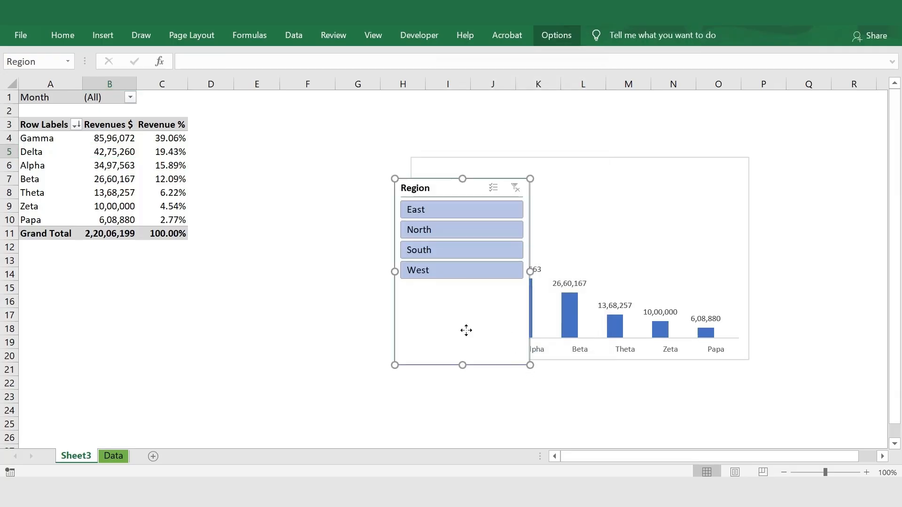
{"action": "left_click_drag", "start_coordinate": [464, 331], "coordinate": [386, 314]}
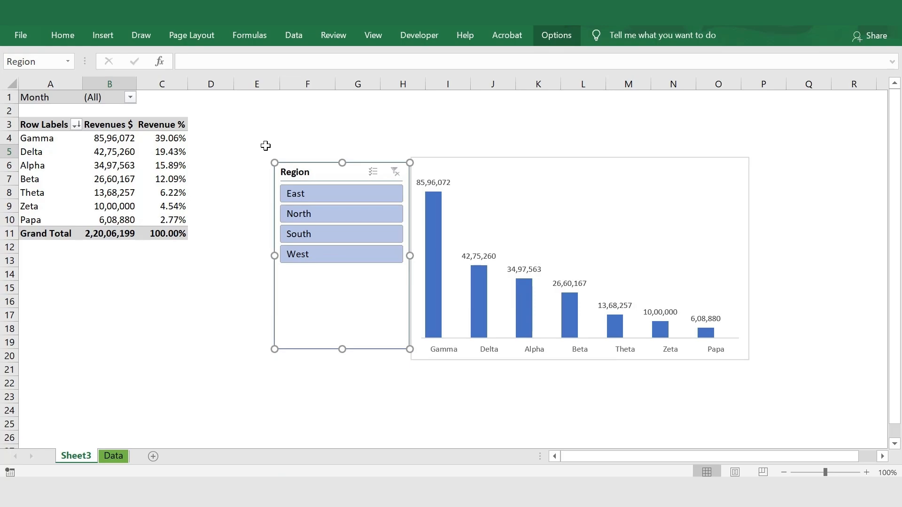
Fill the cell range E4:P21 behind the slicer and chart with light gray, the second tint under white.
{"action": "left_click_drag", "start_coordinate": [266, 146], "coordinate": [753, 367]}
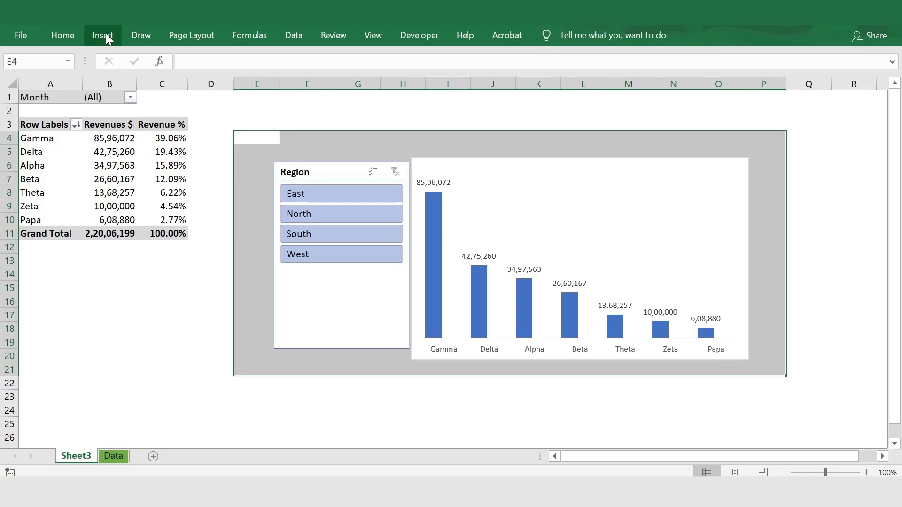
{"action": "left_click", "coordinate": [71, 32]}
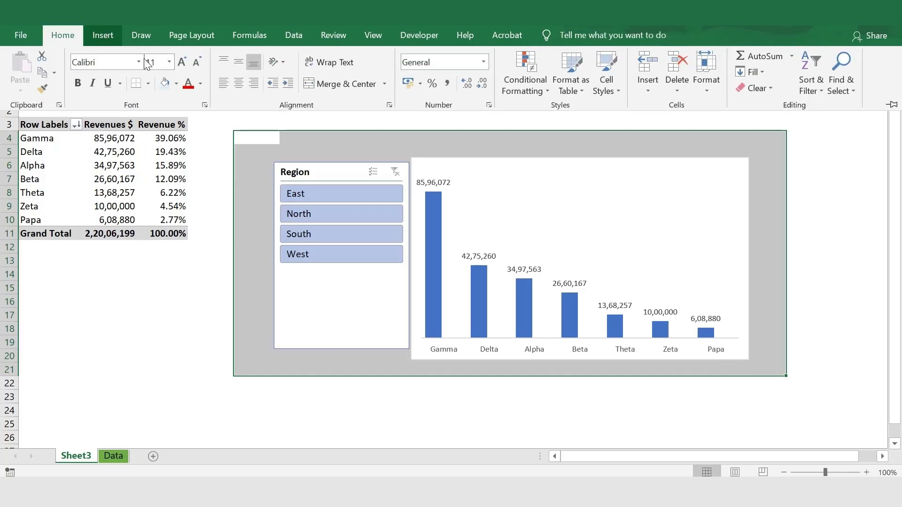
{"action": "left_click", "coordinate": [176, 83]}
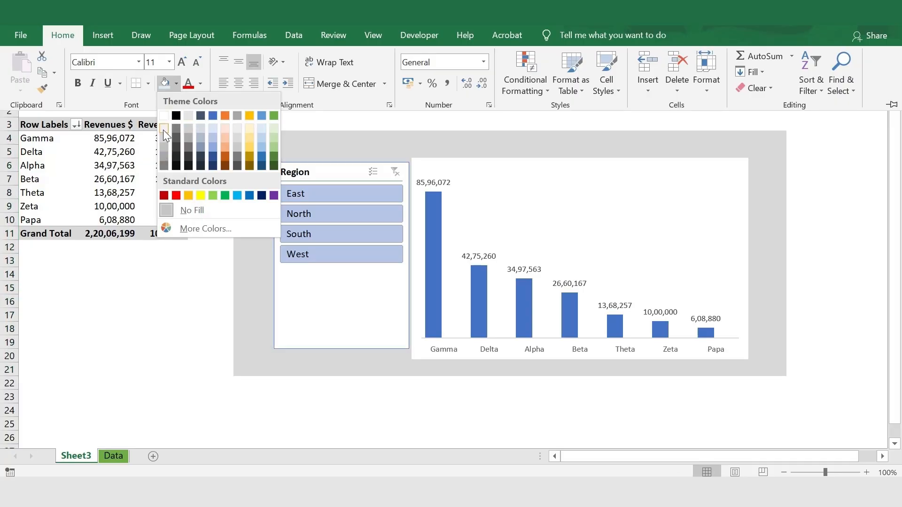
{"action": "left_click", "coordinate": [163, 139]}
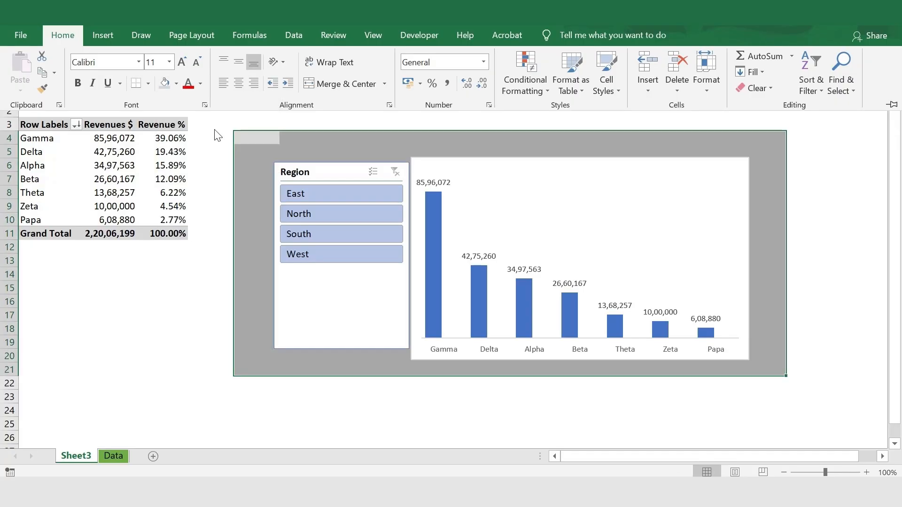
{"action": "left_click", "coordinate": [176, 84]}
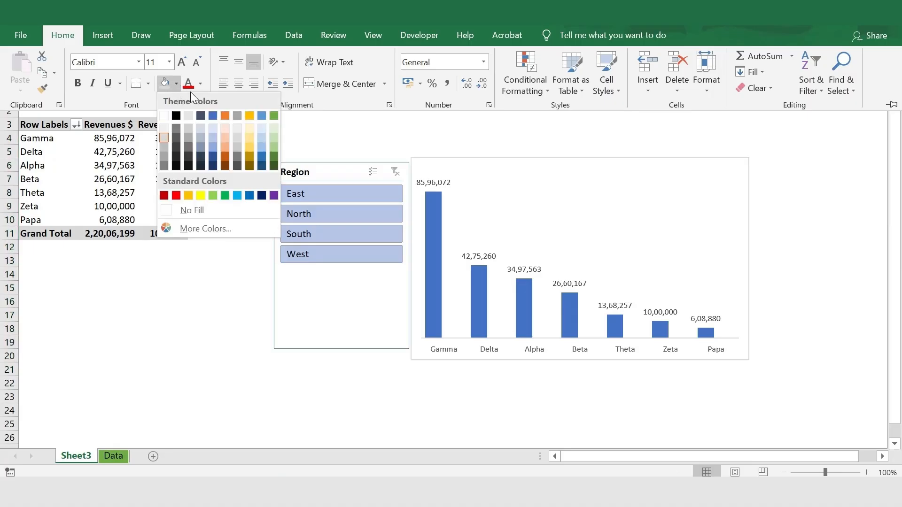
{"action": "left_click", "coordinate": [207, 76]}
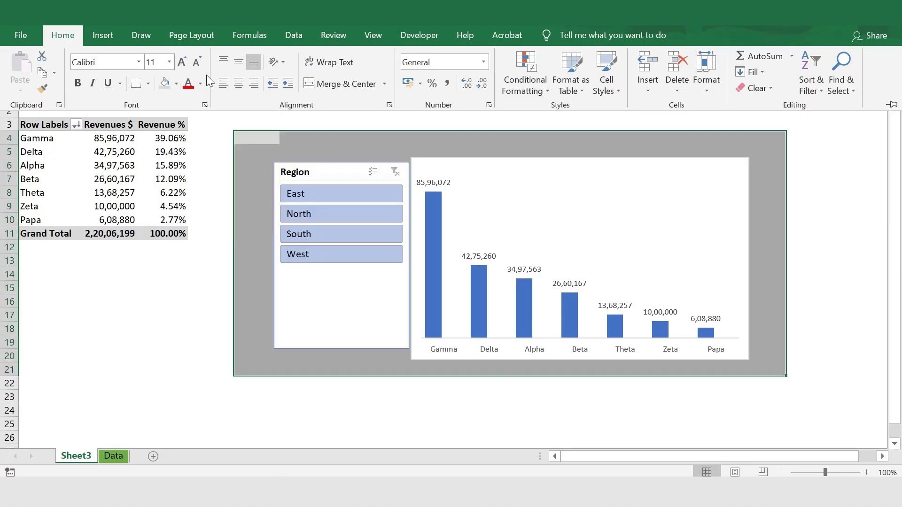
Apply a thick outside border around the gray-filled range E4:P21.
{"action": "left_click", "coordinate": [148, 84]}
{"action": "left_click", "coordinate": [146, 240]}
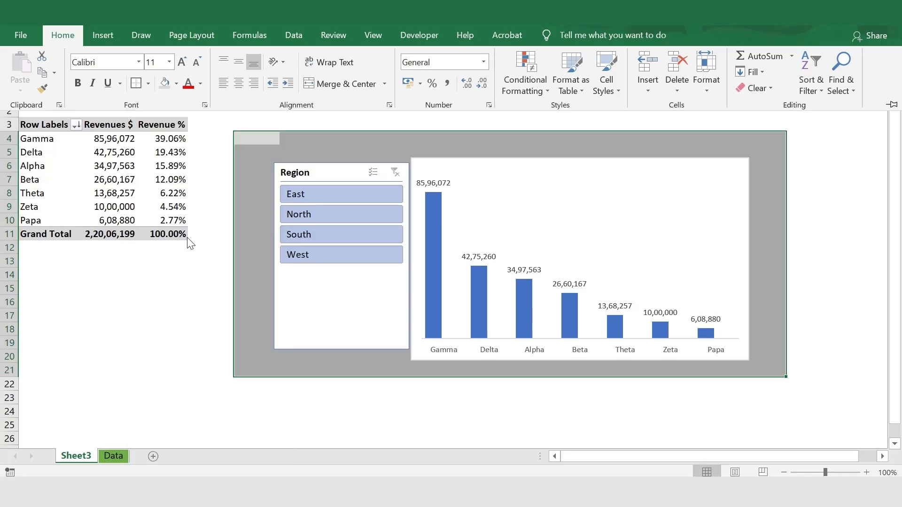
{"action": "left_click", "coordinate": [214, 226]}
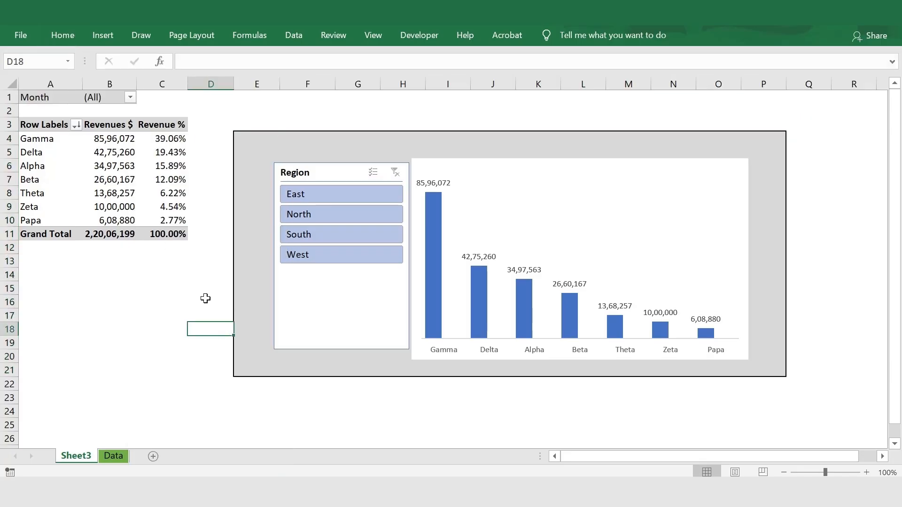
Shift the Region slicer slightly away from the chart, toward the upper-left corner of the gray dashboard area.
{"action": "left_click", "coordinate": [292, 169]}
{"action": "left_click_drag", "start_coordinate": [293, 169], "coordinate": [276, 161]}
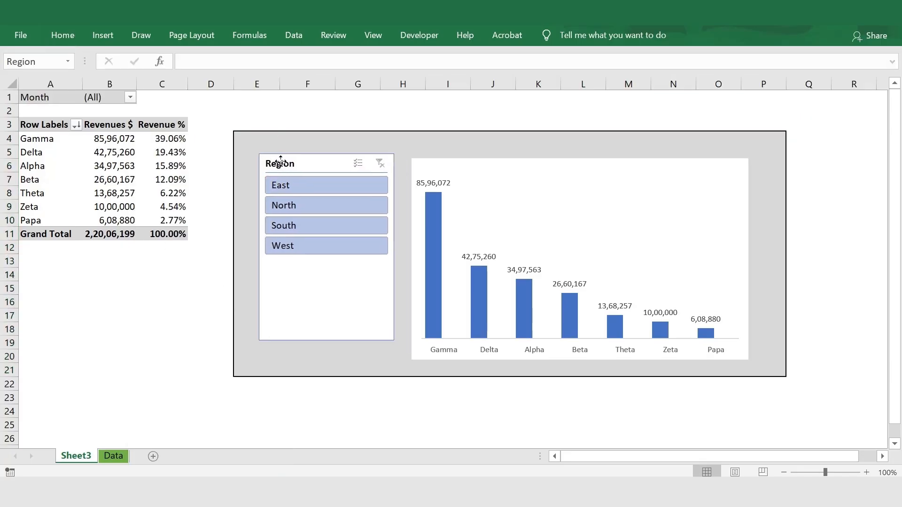
Move the whole revenue chart slightly up and toward the slicer within the gray dashboard area.
{"action": "left_click_drag", "start_coordinate": [664, 191], "coordinate": [654, 181]}
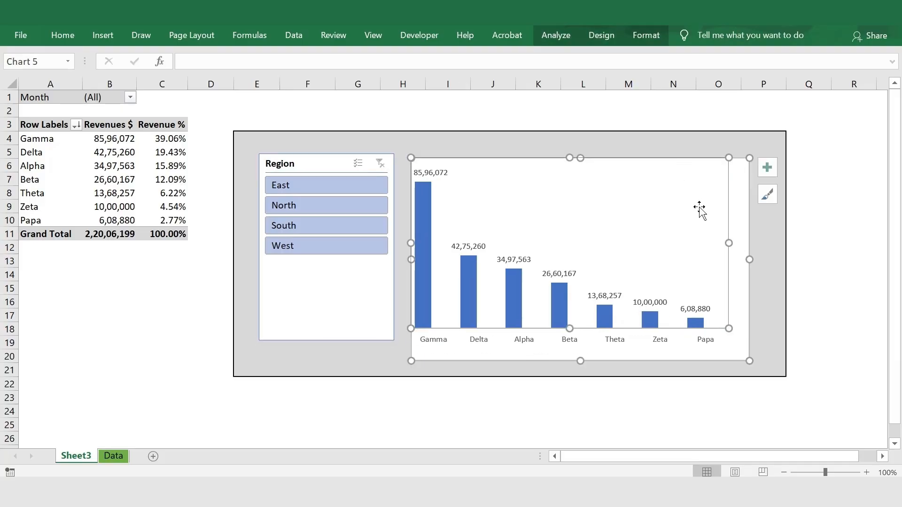
{"action": "key", "text": "ctrl+z"}
{"action": "left_click", "coordinate": [702, 153]}
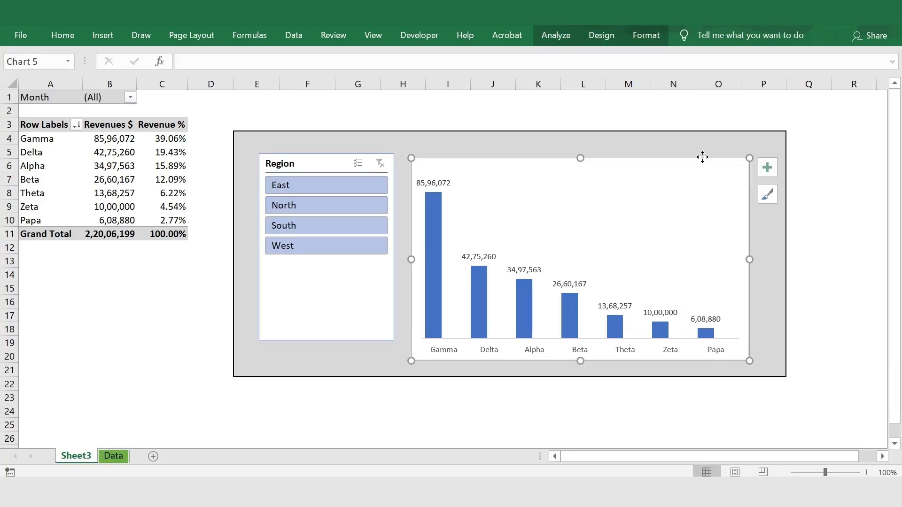
{"action": "left_click_drag", "start_coordinate": [702, 163], "coordinate": [696, 148]}
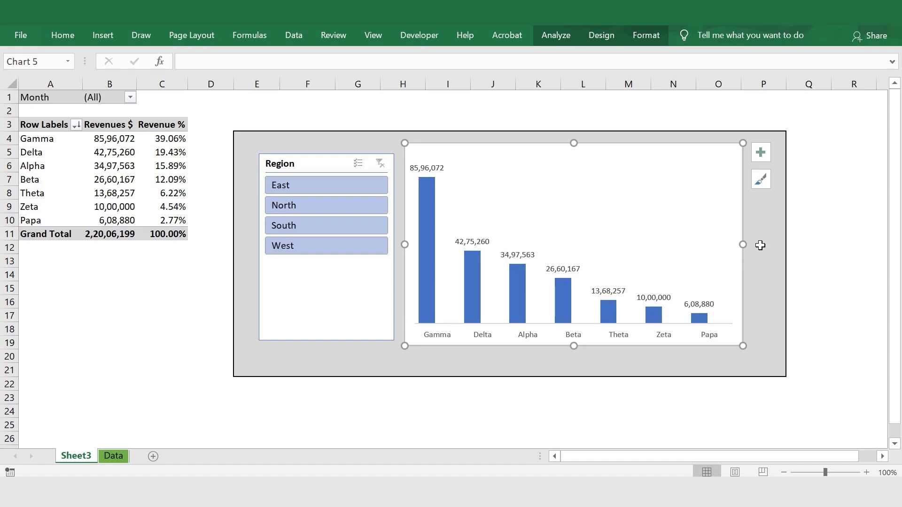
{"action": "left_click", "coordinate": [810, 261]}
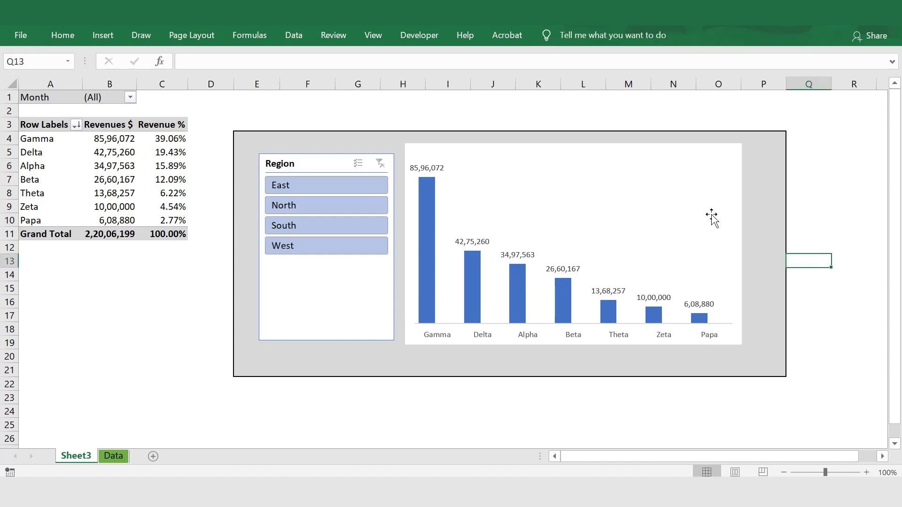
Format the revenue chart area with no fill and no outline so it blends into the gray dashboard background.
{"action": "left_click", "coordinate": [697, 167]}
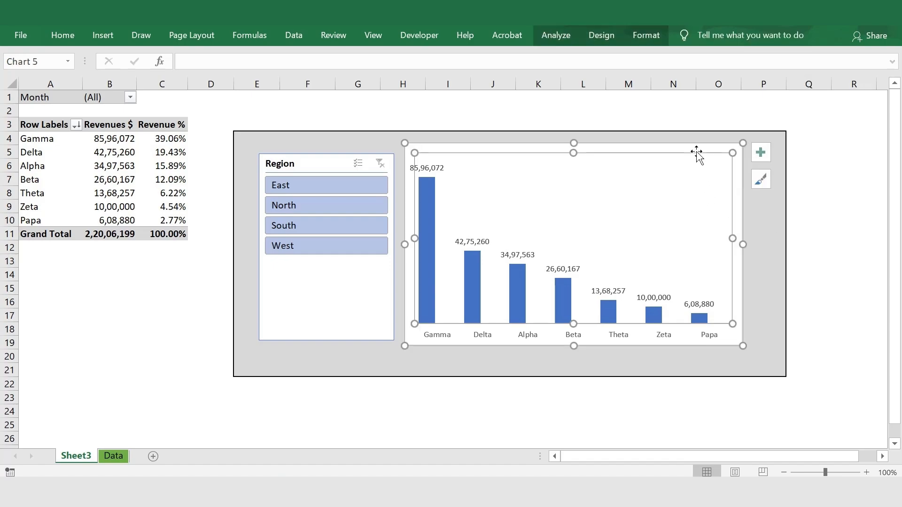
{"action": "left_click", "coordinate": [647, 35]}
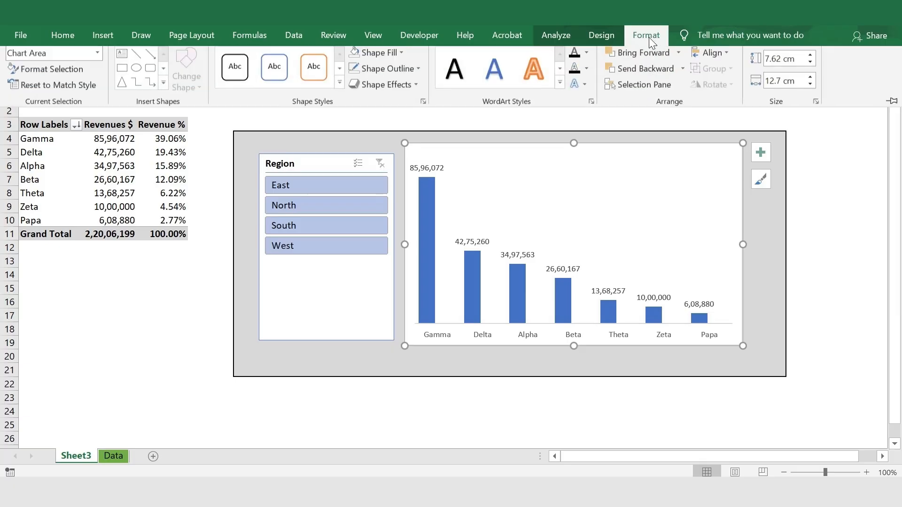
{"action": "left_click", "coordinate": [378, 55]}
{"action": "left_click", "coordinate": [371, 200]}
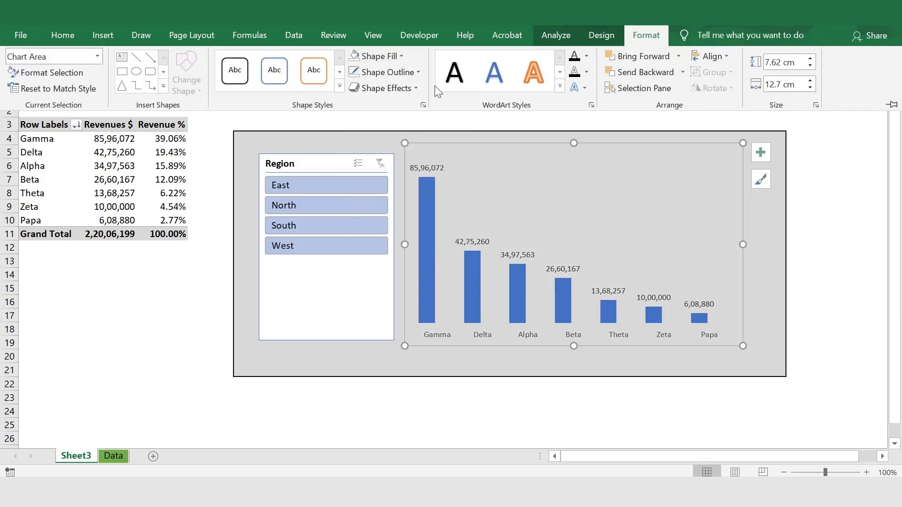
{"action": "left_click", "coordinate": [398, 70]}
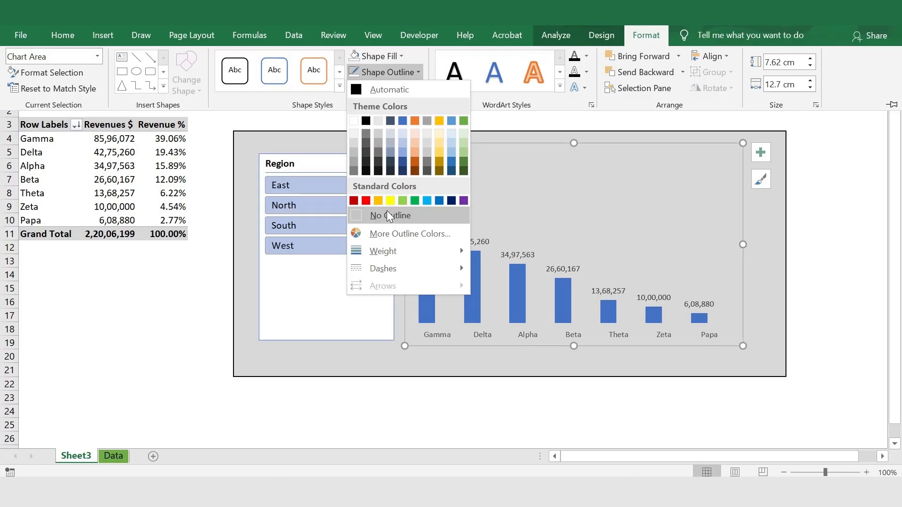
{"action": "left_click", "coordinate": [387, 211]}
{"action": "left_click", "coordinate": [809, 253]}
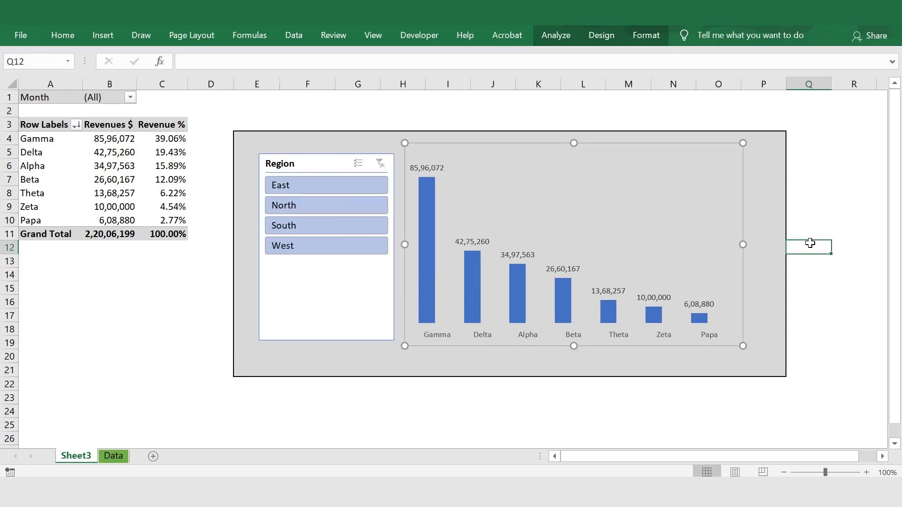
{"action": "left_click", "coordinate": [690, 219]}
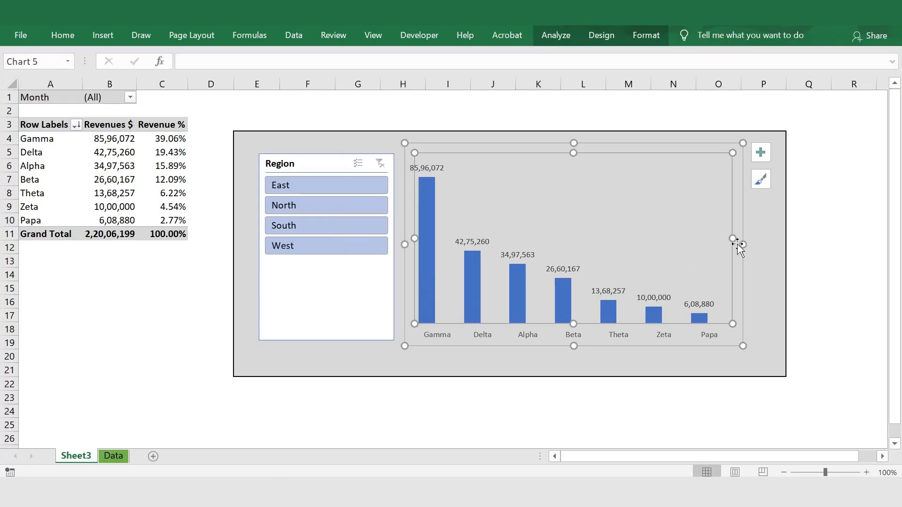
Try the Region slicer on individual regions, including East and North, and finish with the dashboard filtered to South.
{"action": "left_click", "coordinate": [353, 186]}
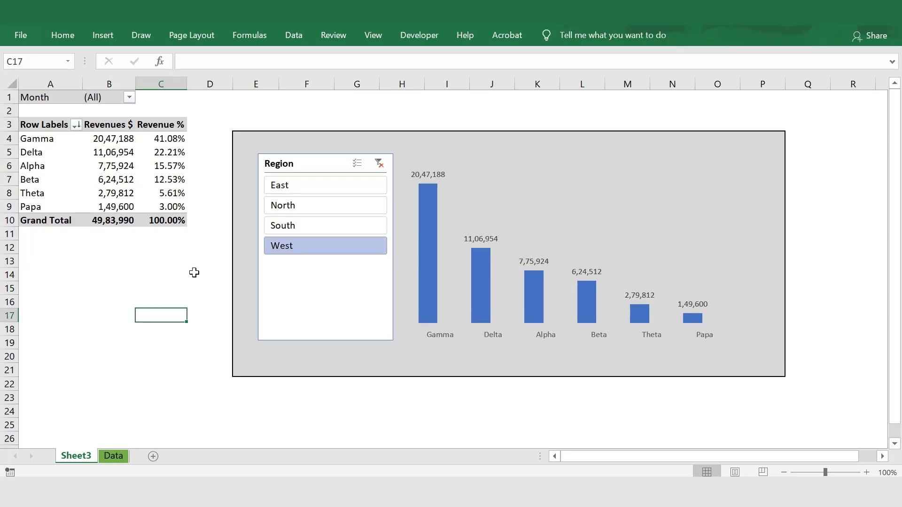
{"action": "left_click", "coordinate": [300, 191]}
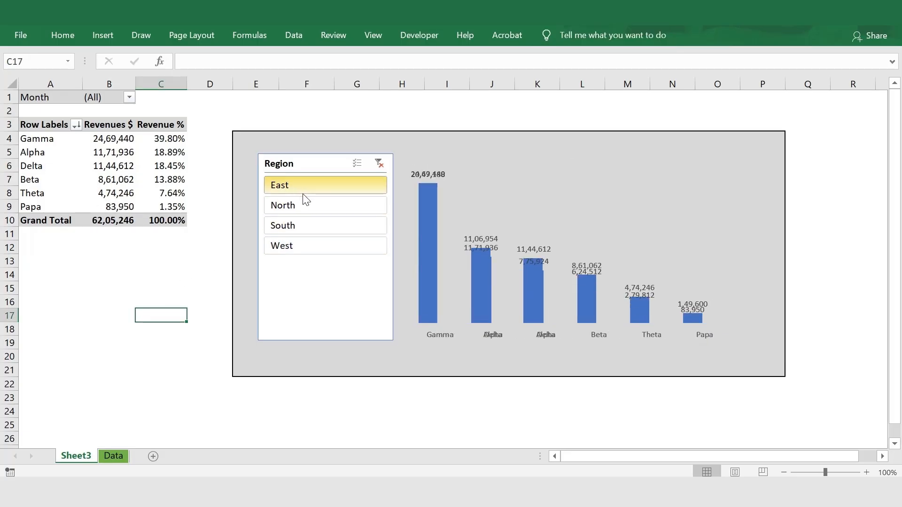
{"action": "left_click", "coordinate": [311, 209]}
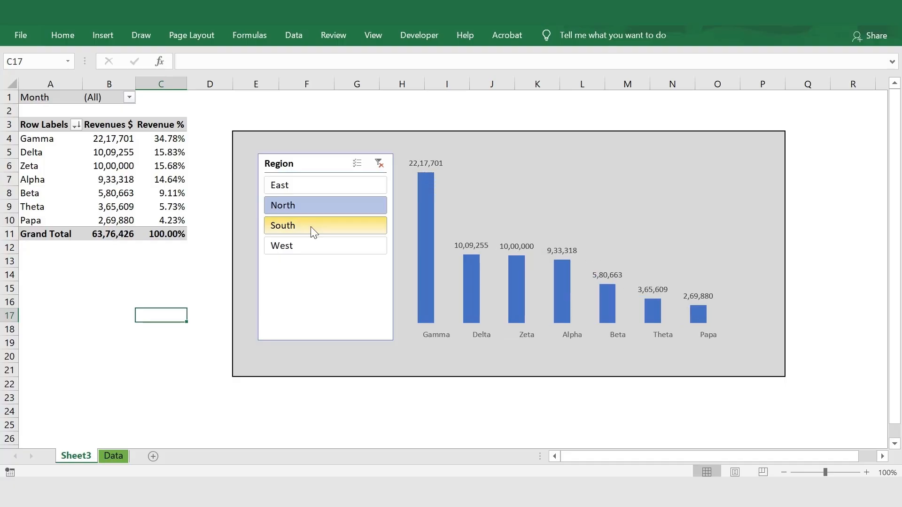
{"action": "left_click", "coordinate": [311, 227]}
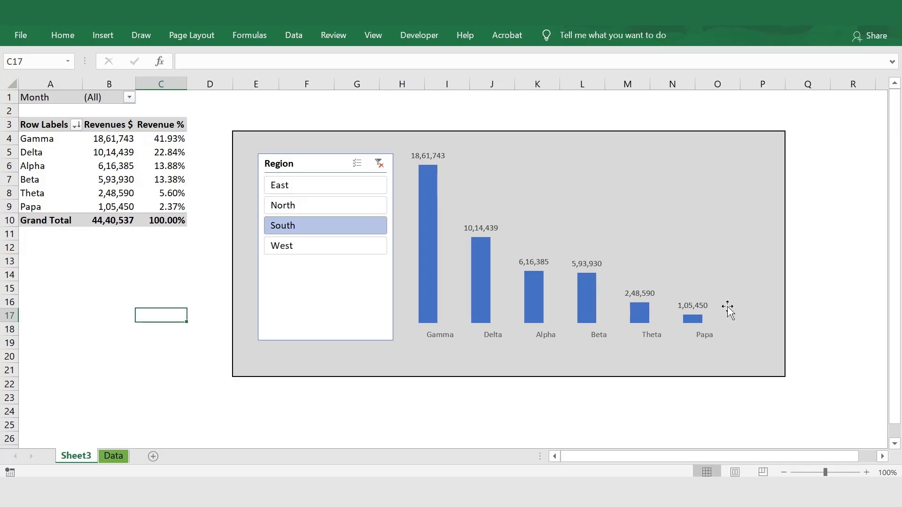
Sort the pivot table's Revenues $ values from smallest to largest.
{"action": "left_click", "coordinate": [117, 140]}
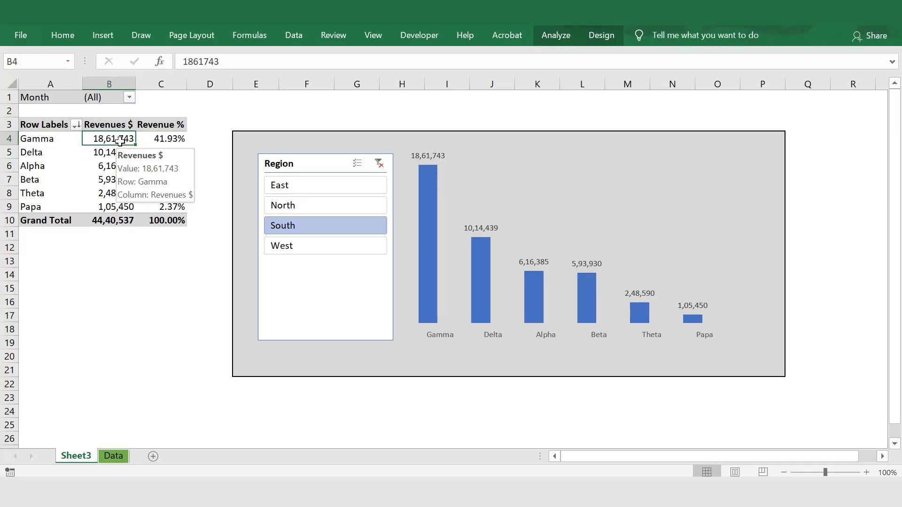
{"action": "right_click", "coordinate": [101, 139]}
{"action": "mouse_move", "coordinate": [149, 227]}
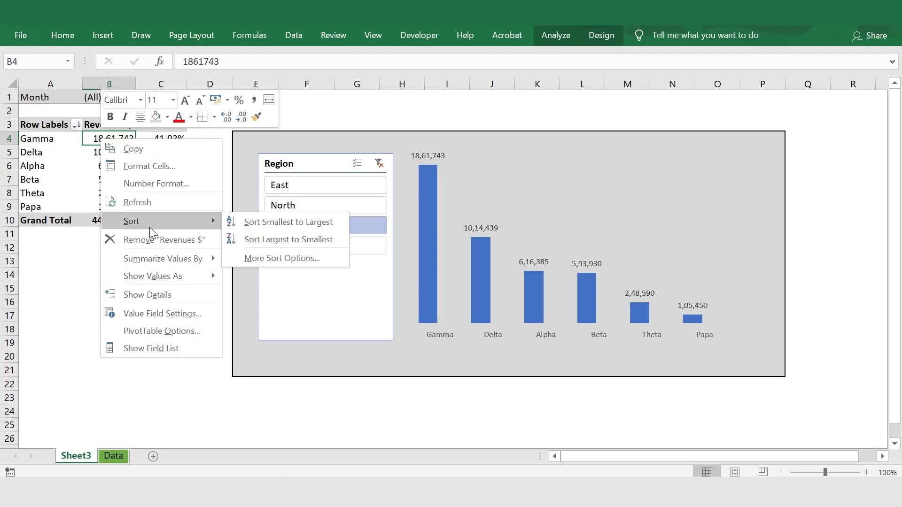
{"action": "left_click", "coordinate": [252, 227]}
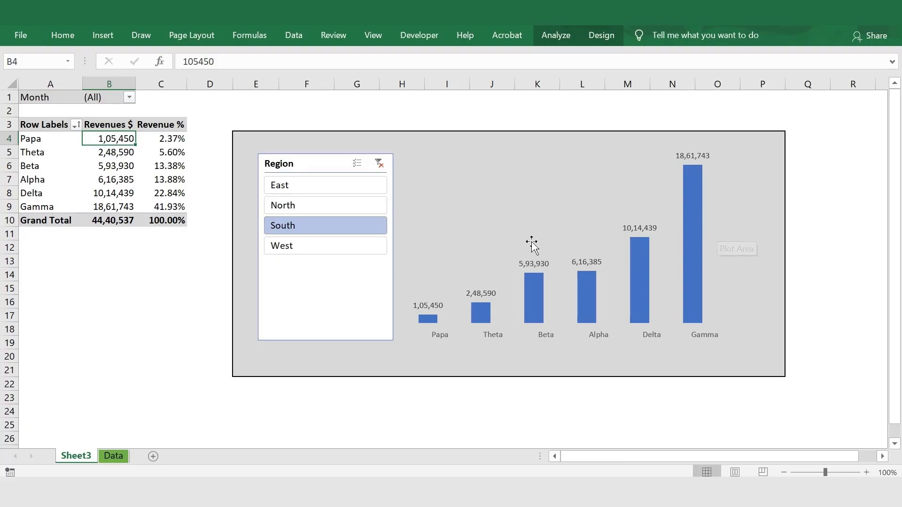
Apply the gray Light 3 slicer style to the Region slicer.
{"action": "left_click", "coordinate": [371, 298]}
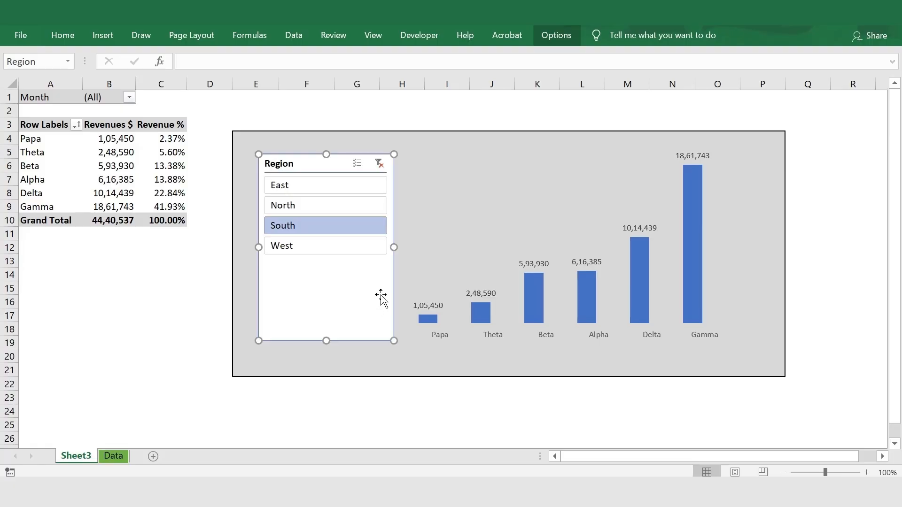
{"action": "left_click", "coordinate": [555, 35]}
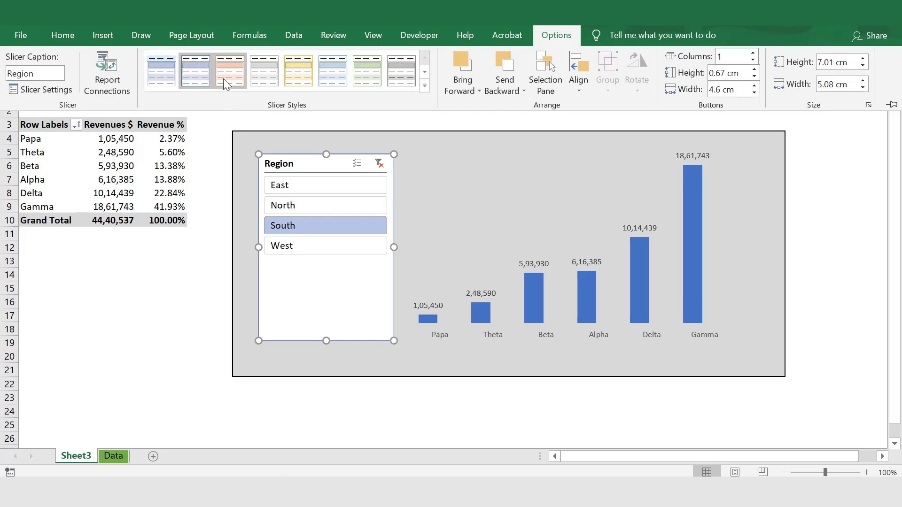
{"action": "left_click", "coordinate": [265, 73]}
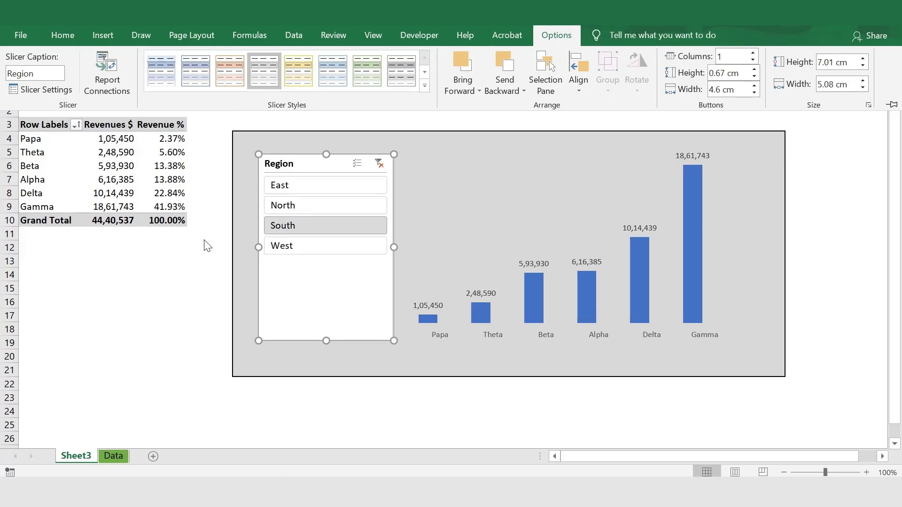
Duplicate the gray Light 3 slicer style and name the copy Pivotchartslicer.
{"action": "left_click", "coordinate": [275, 273]}
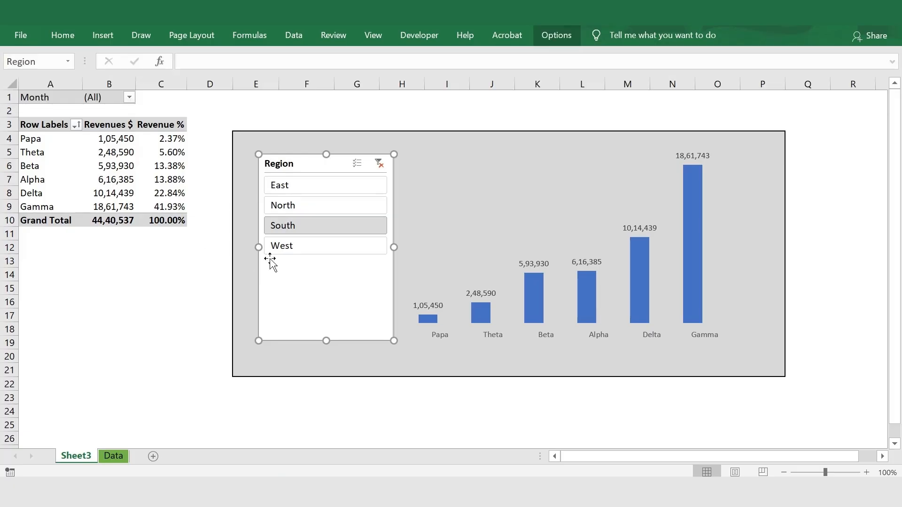
{"action": "left_click", "coordinate": [557, 36]}
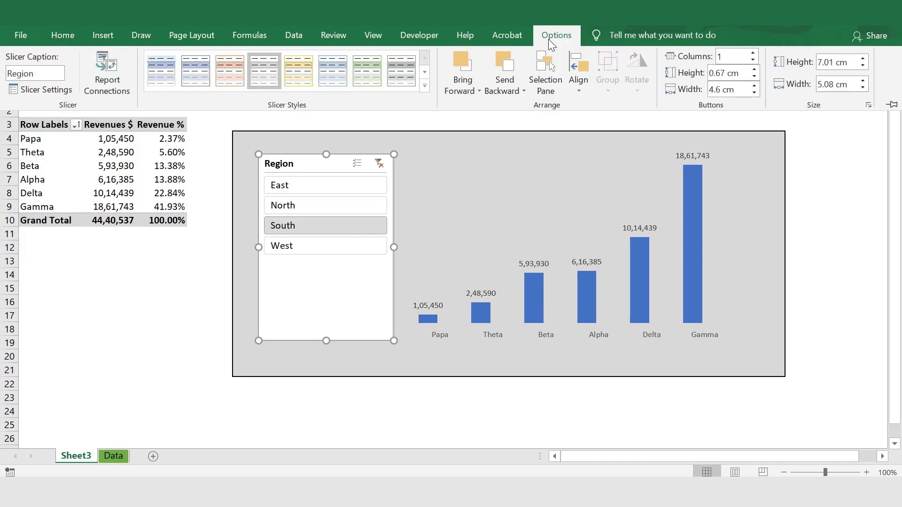
{"action": "left_click", "coordinate": [258, 71]}
{"action": "right_click", "coordinate": [261, 77]}
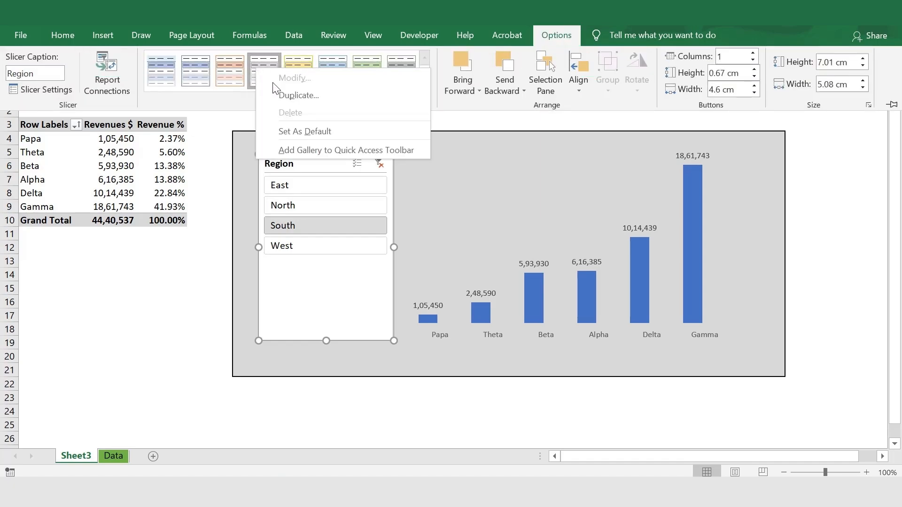
{"action": "left_click", "coordinate": [294, 99]}
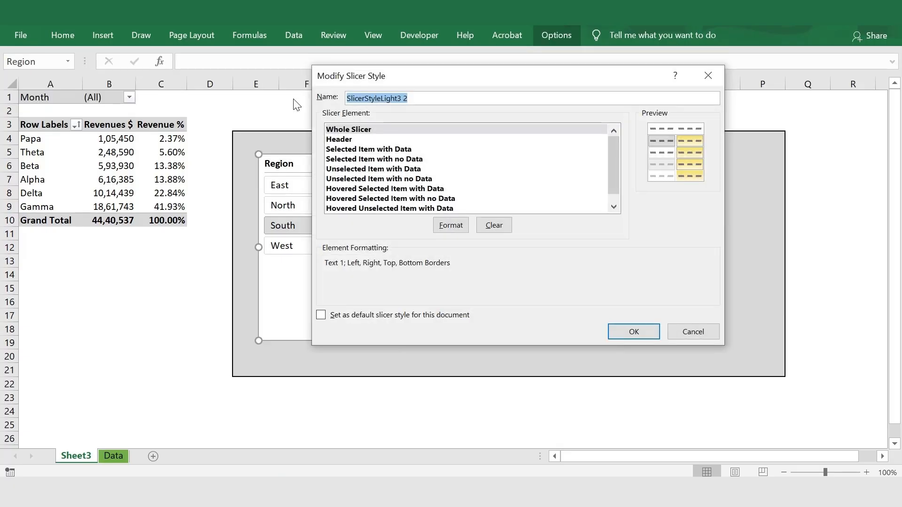
{"action": "type", "text": "SP"}
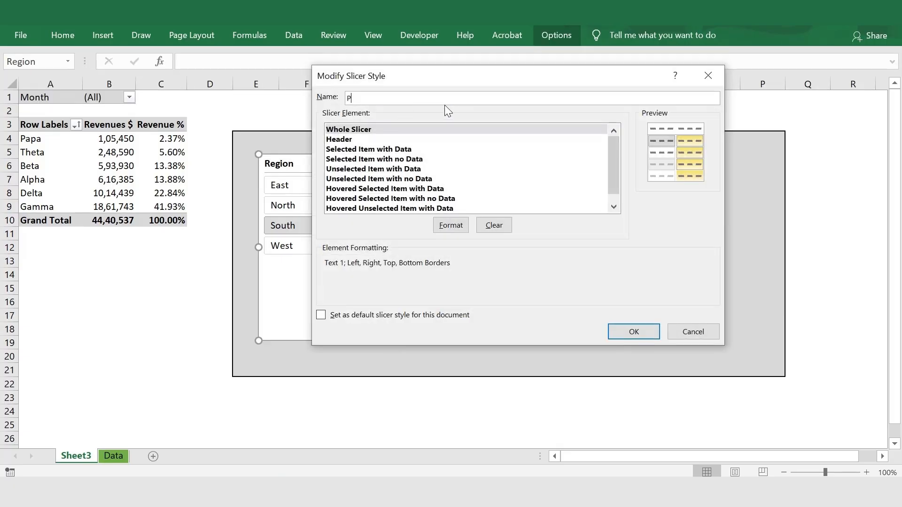
{"action": "type", "text": "ivotchartslicer"}
Format the new style's Whole Slicer element with no border and a light gray fill, the second tint under white, and save the style.
{"action": "left_click", "coordinate": [451, 226]}
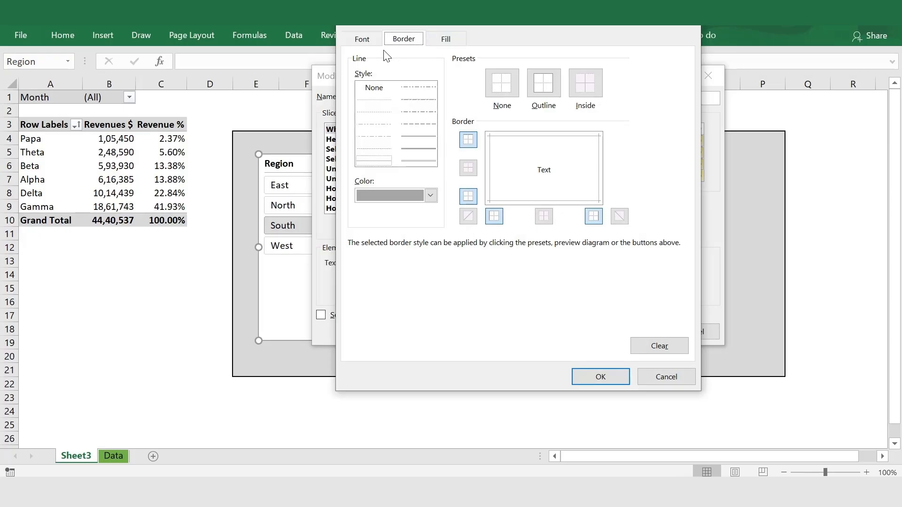
{"action": "left_click", "coordinate": [498, 84]}
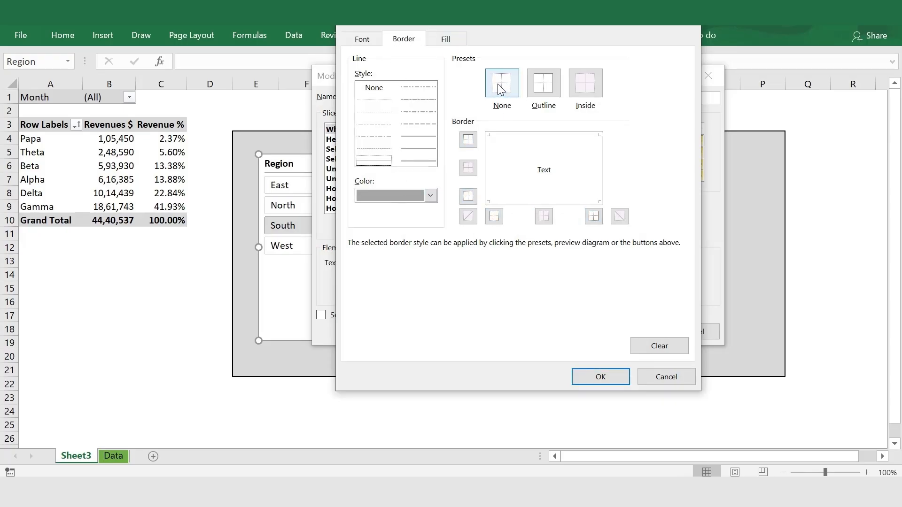
{"action": "left_click", "coordinate": [446, 39]}
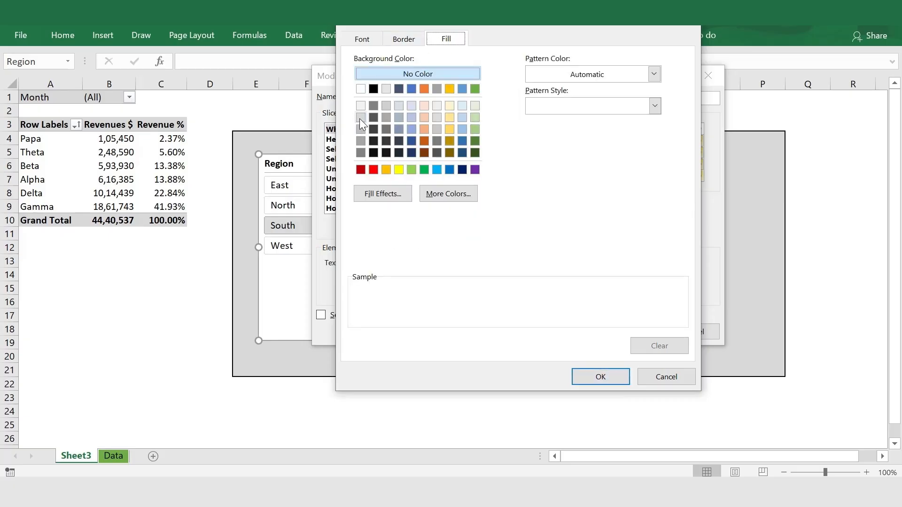
{"action": "left_click", "coordinate": [360, 117]}
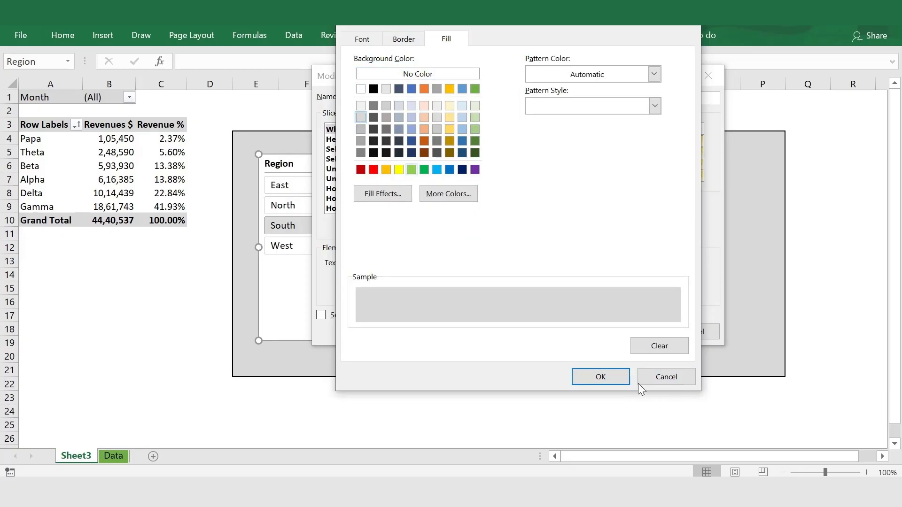
{"action": "left_click", "coordinate": [601, 377]}
{"action": "left_click", "coordinate": [614, 331]}
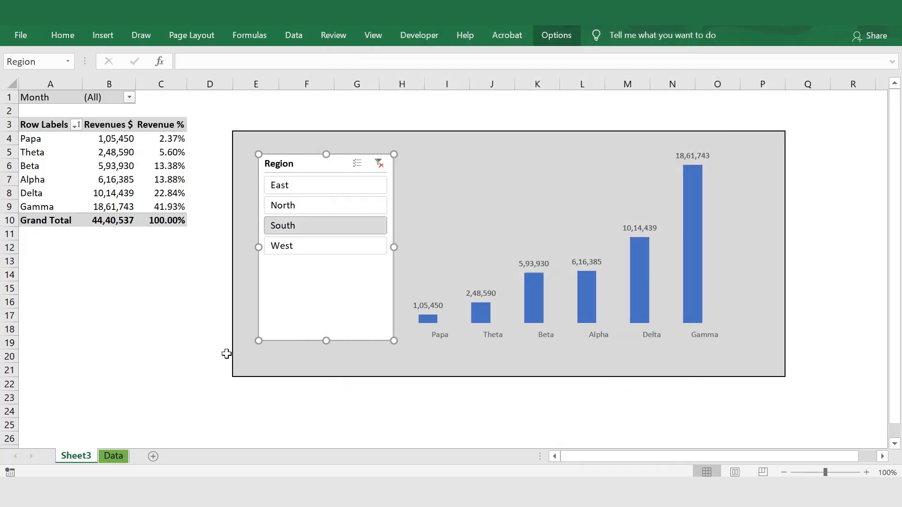
Apply the new custom gray, borderless style to the Region slicer and deselect it.
{"action": "left_click", "coordinate": [184, 353]}
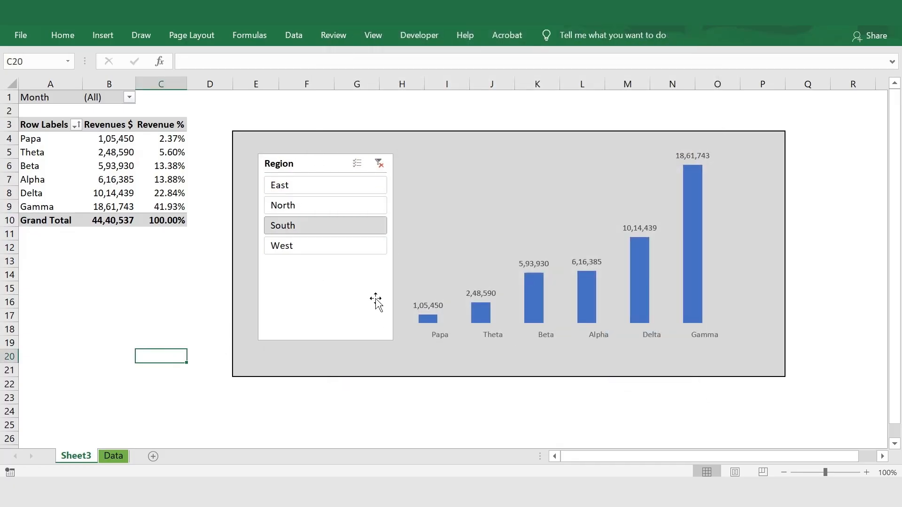
{"action": "left_click", "coordinate": [313, 305]}
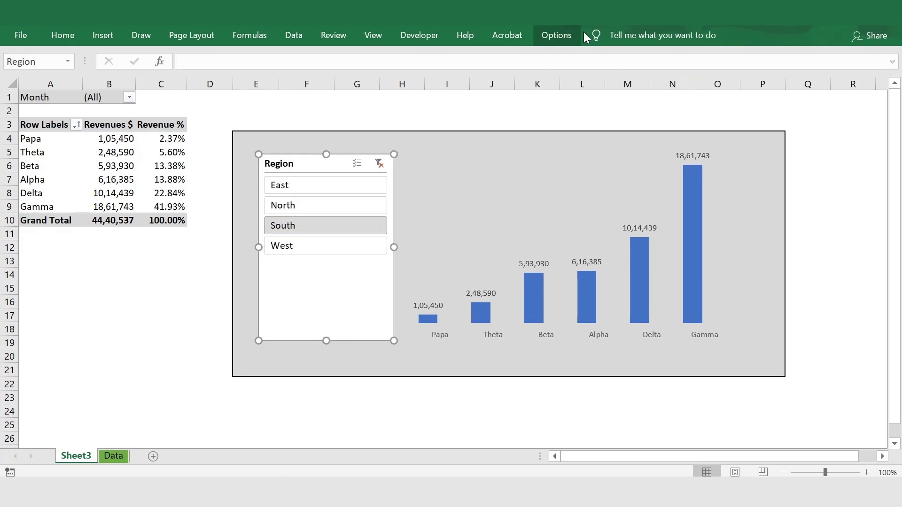
{"action": "left_click", "coordinate": [568, 33]}
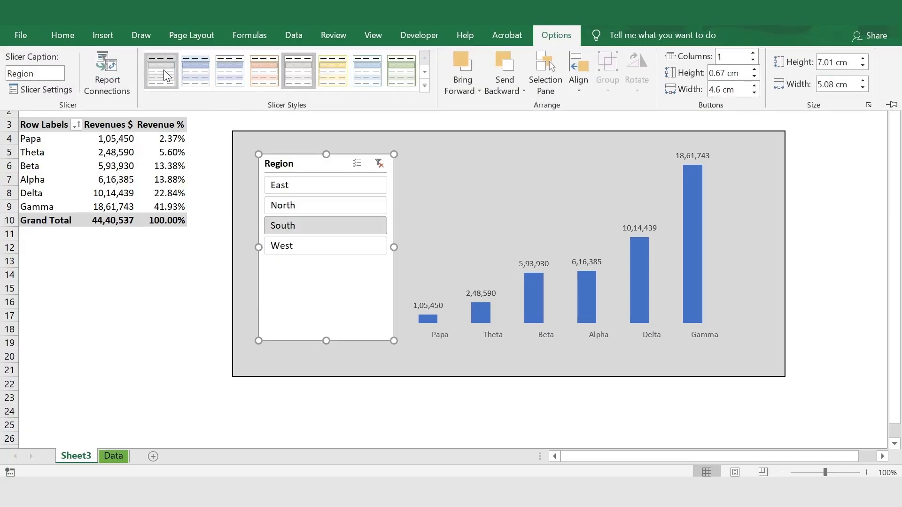
{"action": "left_click", "coordinate": [192, 268]}
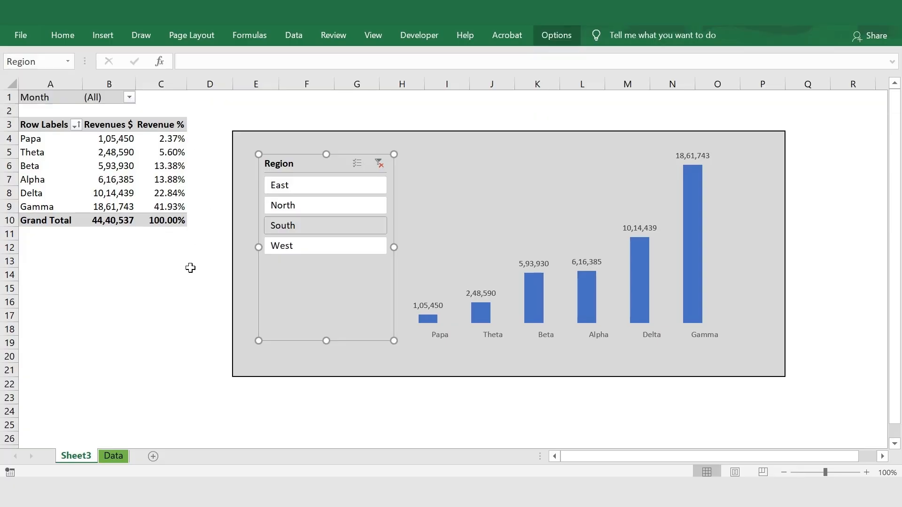
{"action": "left_click", "coordinate": [207, 292]}
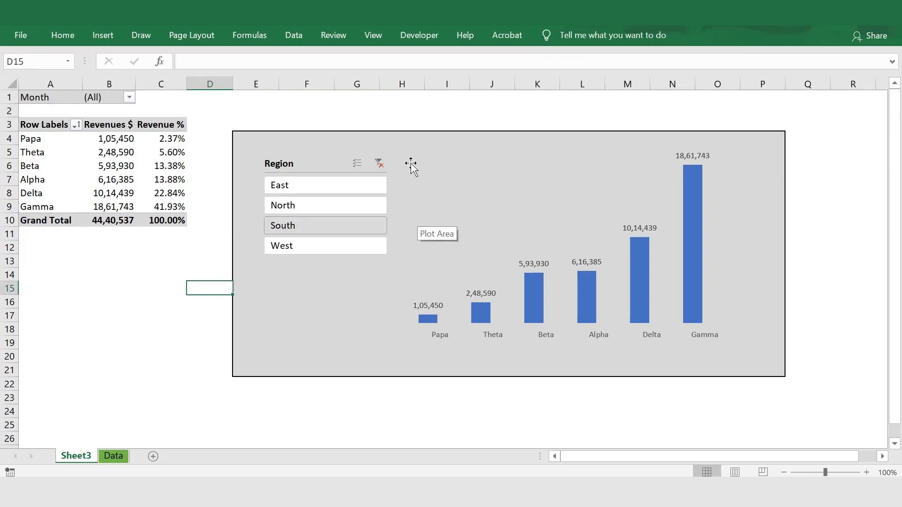
Test the Region slicer by filtering the pivot table and chart by West, North and East in turn.
{"action": "left_click", "coordinate": [329, 247]}
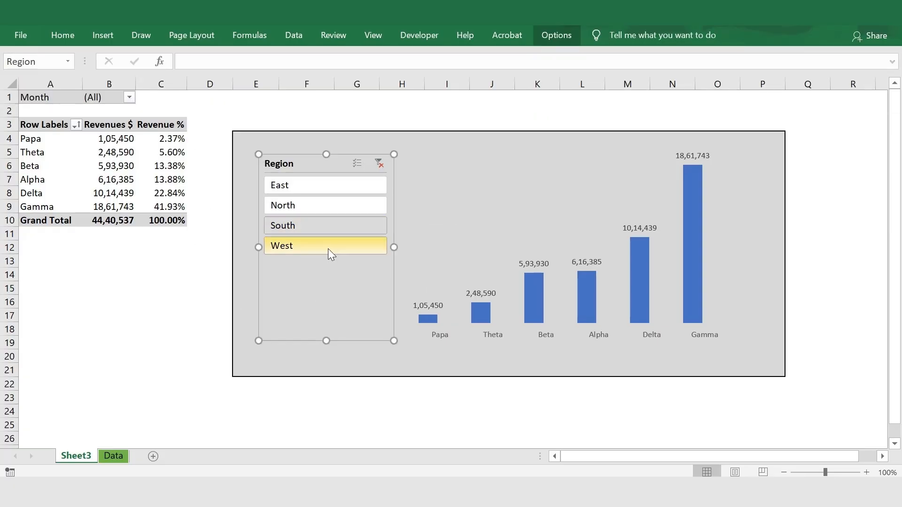
{"action": "left_click", "coordinate": [348, 204]}
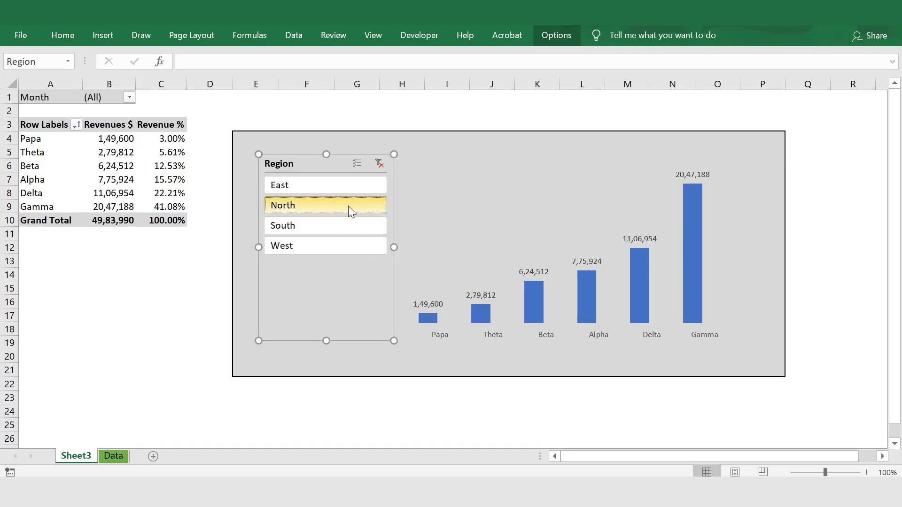
{"action": "left_click", "coordinate": [352, 188]}
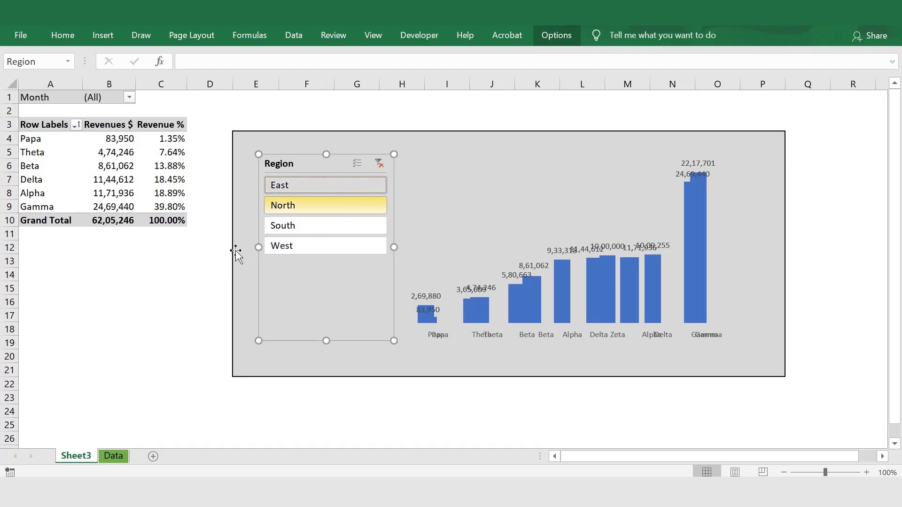
Arrange the Region slicer's buttons in four columns.
{"action": "left_click", "coordinate": [303, 269]}
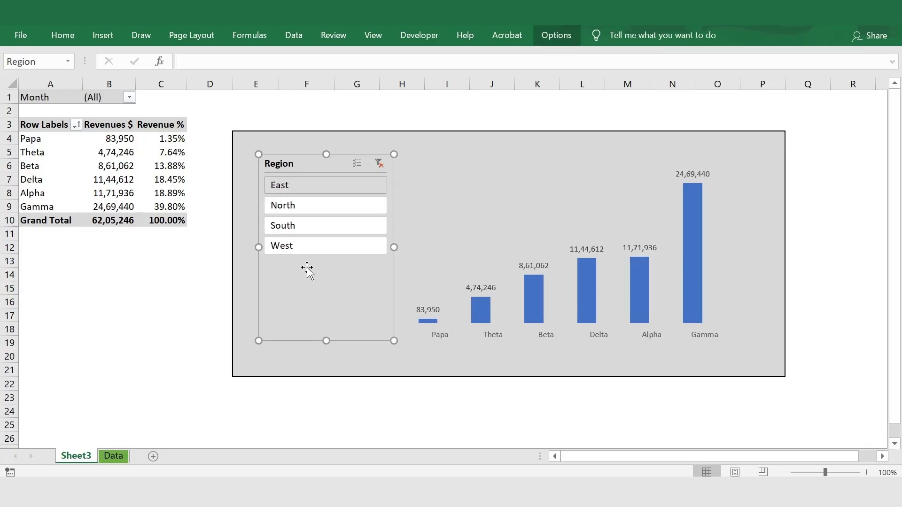
{"action": "left_click", "coordinate": [554, 38]}
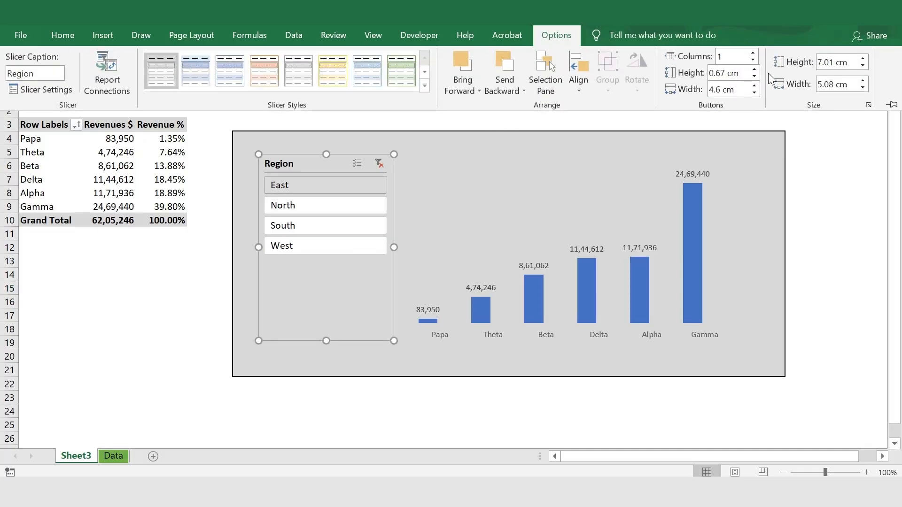
{"action": "left_click", "coordinate": [754, 54]}
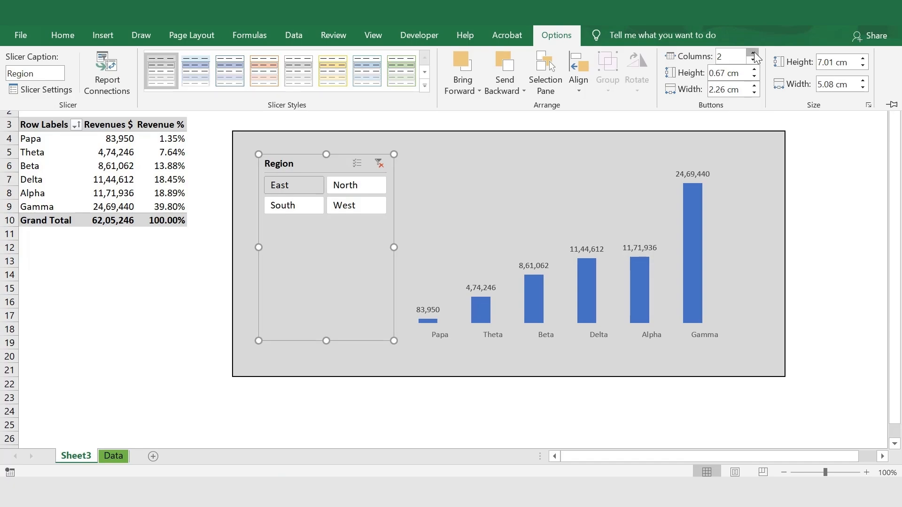
{"action": "left_click", "coordinate": [754, 54]}
{"action": "left_click", "coordinate": [754, 54]}
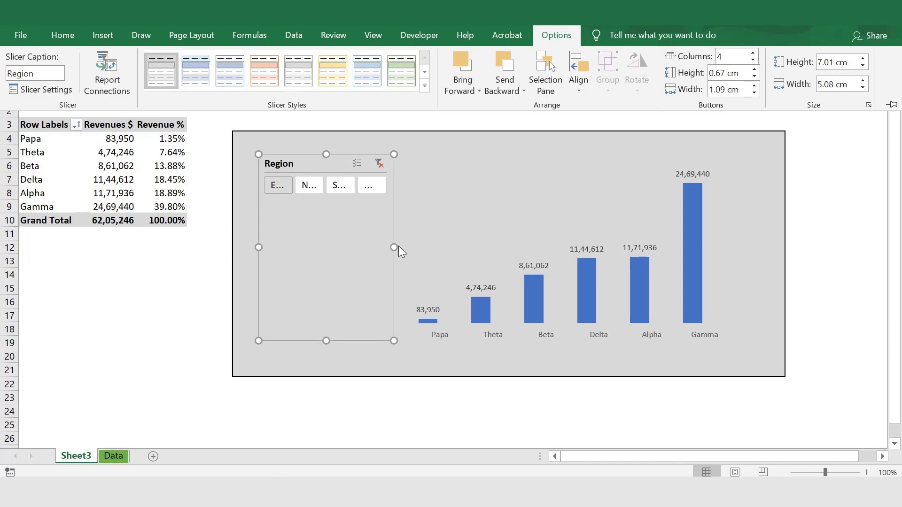
Resize the Region slicer to a single-row strip about 9.4 cm wide and 2 cm high, and move it to the chart's upper-left corner.
{"action": "key", "text": "ctrl+F1"}
{"action": "left_click_drag", "start_coordinate": [394, 249], "coordinate": [510, 247]}
{"action": "left_click_drag", "start_coordinate": [383, 340], "coordinate": [404, 207]}
{"action": "left_click", "coordinate": [175, 316]}
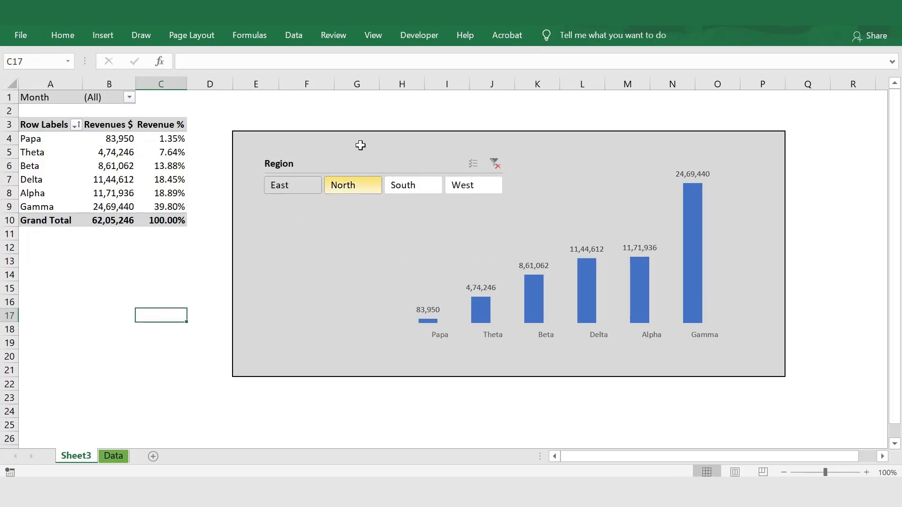
{"action": "left_click", "coordinate": [348, 161]}
{"action": "left_click_drag", "start_coordinate": [347, 160], "coordinate": [330, 150]}
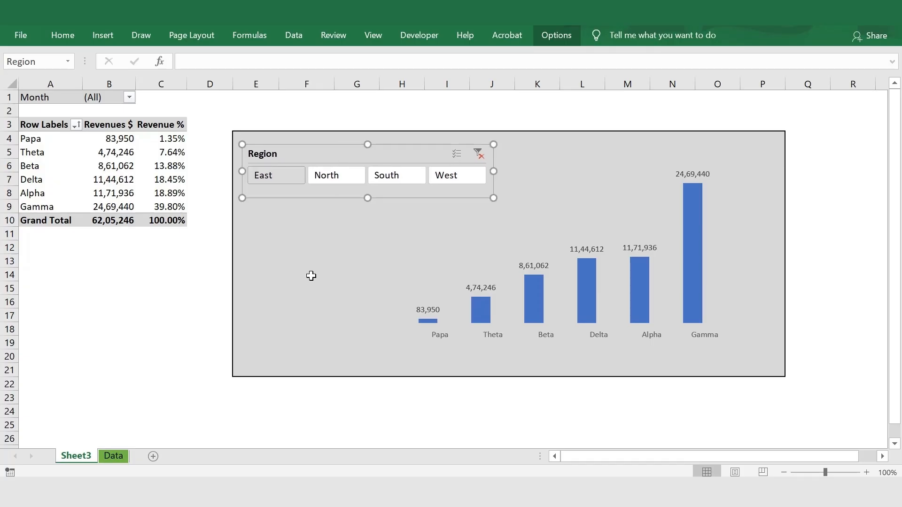
Set the Region slicer to one column, stretch it taller to fit all four region buttons, and narrow it to clear the chart columns.
{"action": "left_click", "coordinate": [566, 40]}
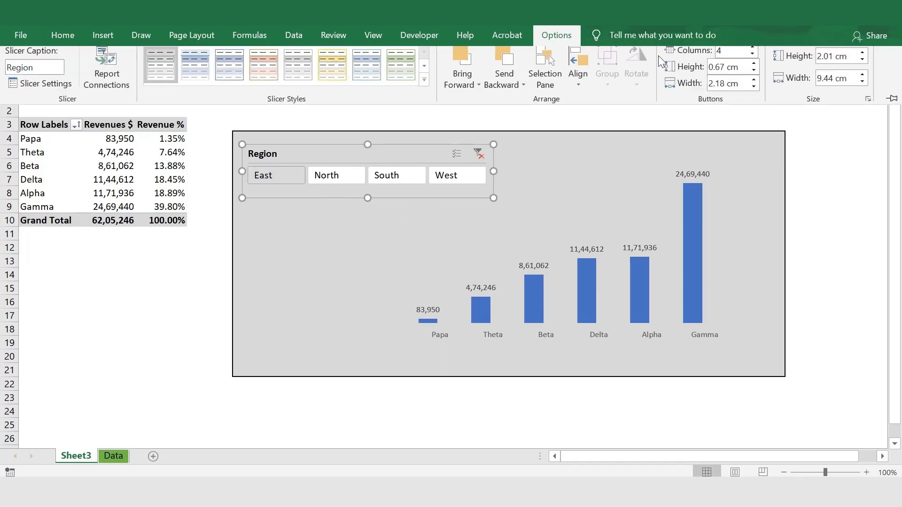
{"action": "left_click", "coordinate": [753, 59]}
{"action": "left_click", "coordinate": [754, 59]}
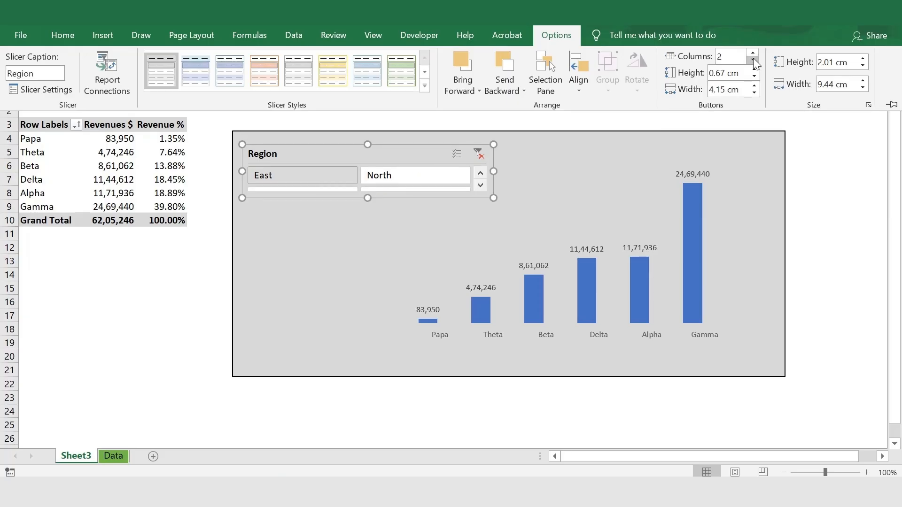
{"action": "left_click", "coordinate": [753, 60]}
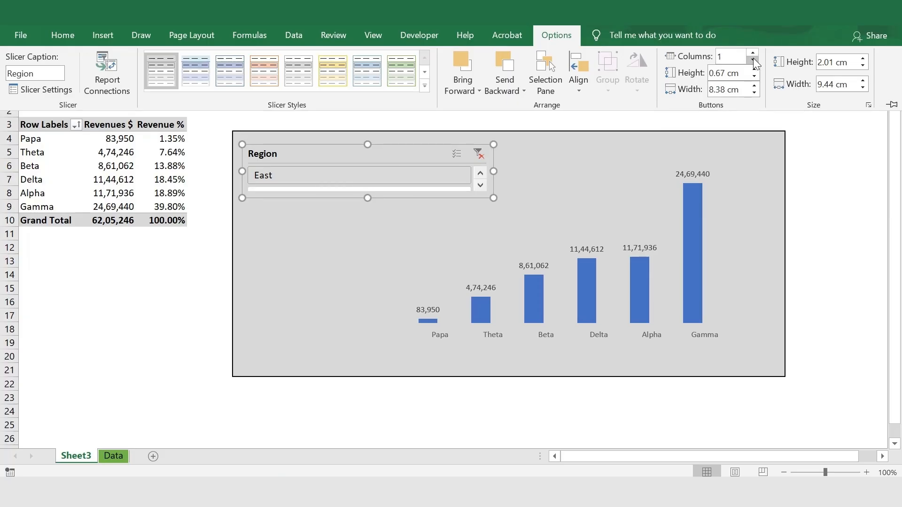
{"action": "left_click", "coordinate": [366, 198]}
{"action": "left_click_drag", "start_coordinate": [367, 198], "coordinate": [368, 328]}
{"action": "left_click_drag", "start_coordinate": [493, 236], "coordinate": [412, 242]}
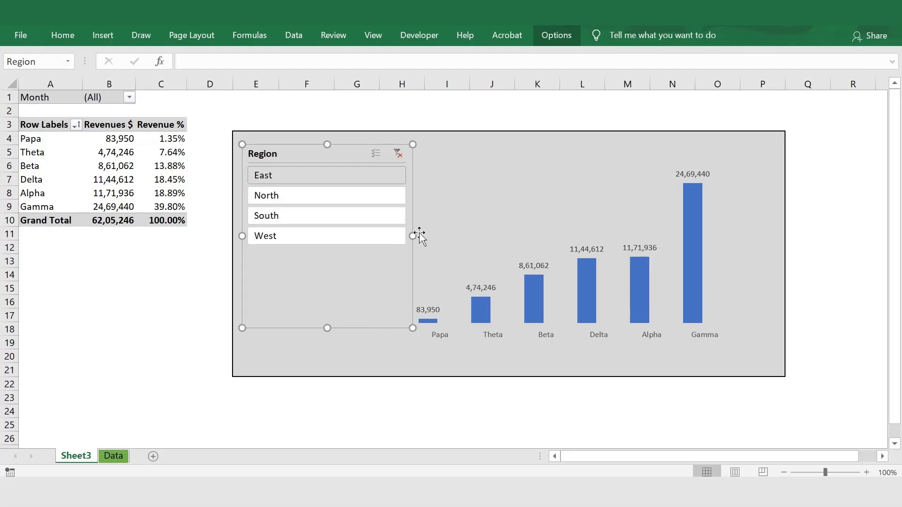
Move the Region slicer down to the middle of the chart's empty left area and deselect it.
{"action": "left_click_drag", "start_coordinate": [347, 279], "coordinate": [350, 316]}
{"action": "left_click", "coordinate": [207, 292]}
{"action": "left_click", "coordinate": [86, 318]}
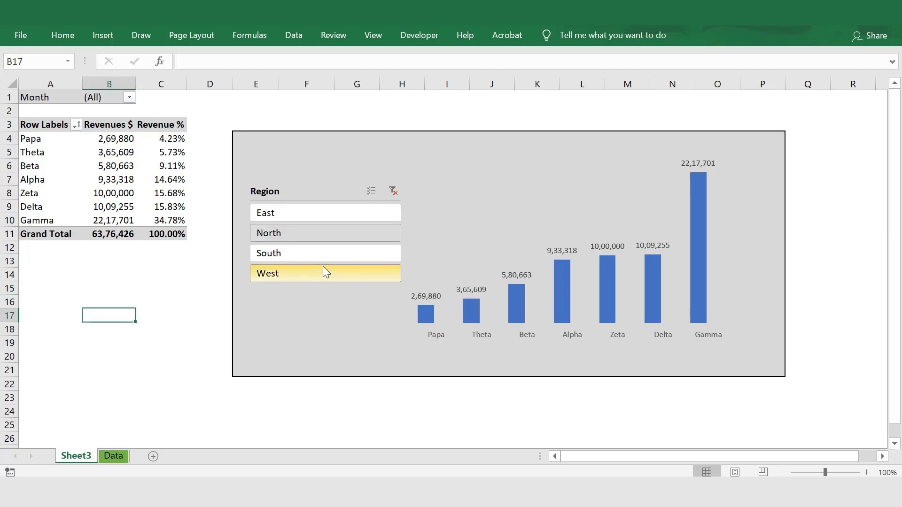
Check the repositioned Region slicer by filtering the dashboard by South and West in turn.
{"action": "left_click", "coordinate": [321, 257]}
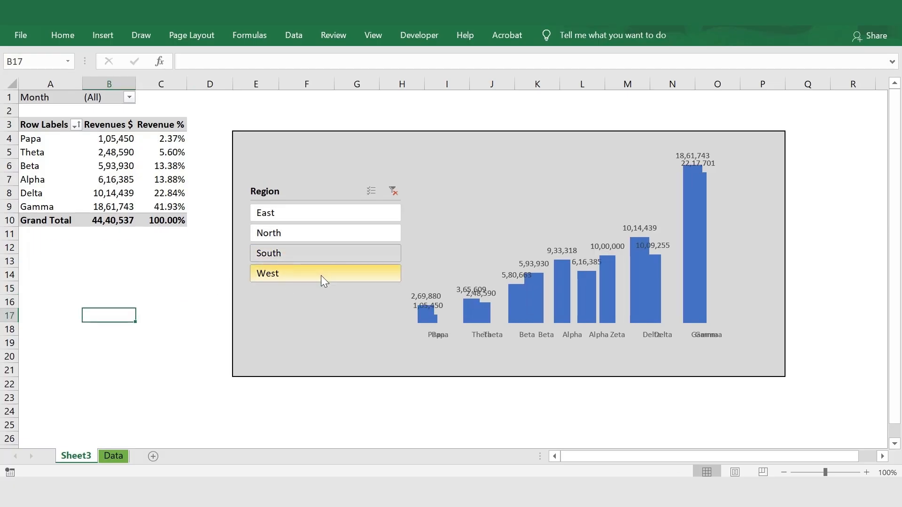
{"action": "left_click", "coordinate": [320, 277]}
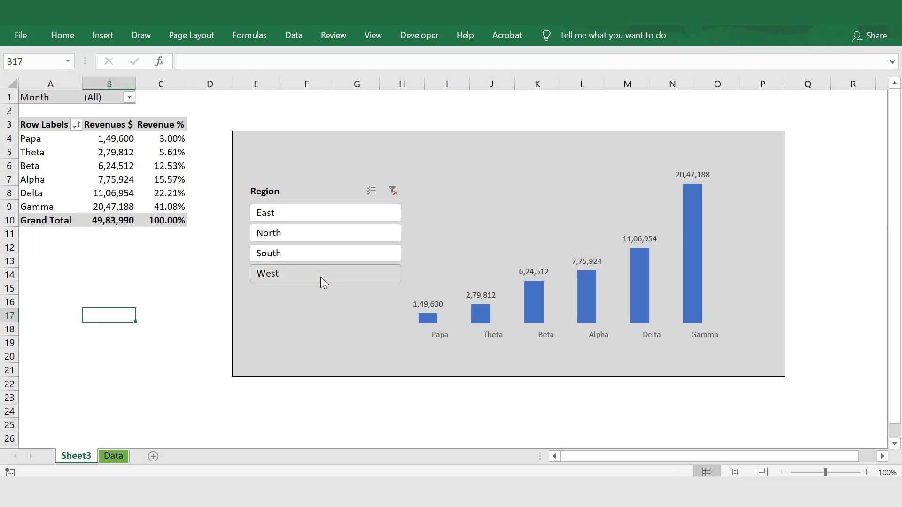